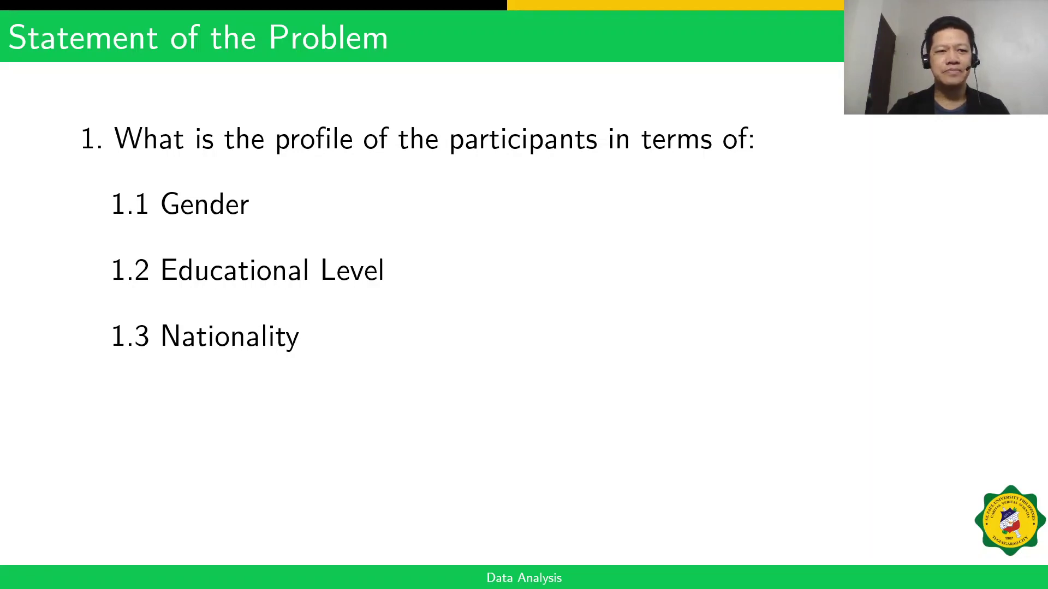
Leave the slide presentation and switch to the Excel workbook holding the SPSS activity data
key(Right)
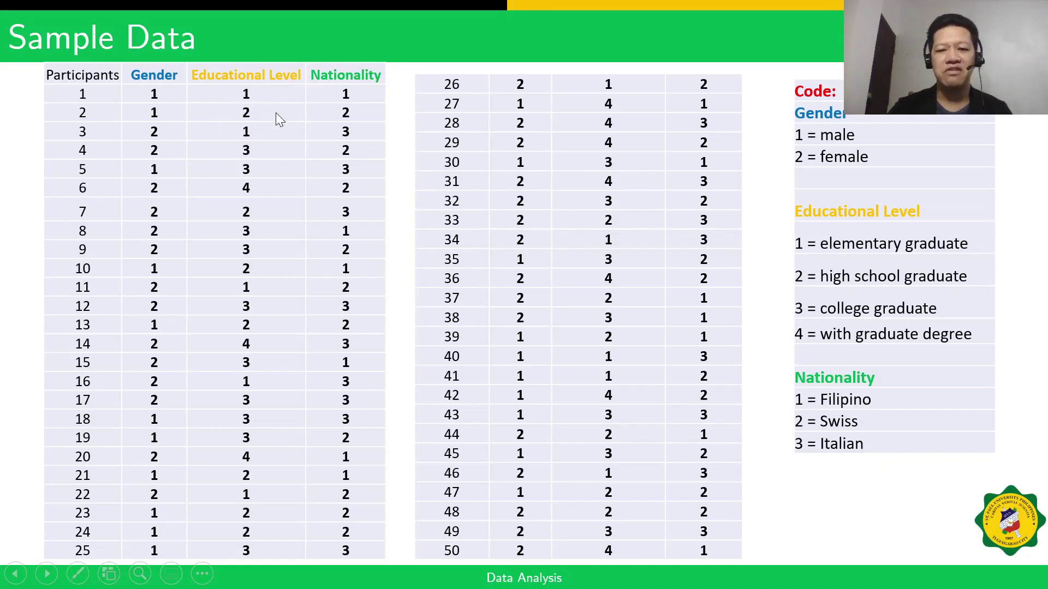
click(268, 143)
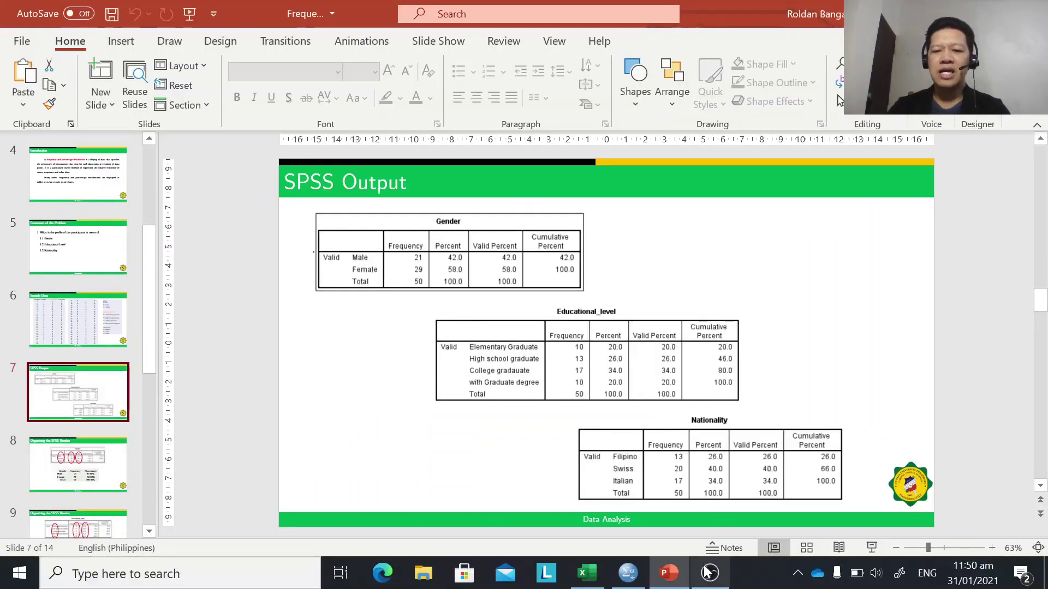
mouse_move(597, 581)
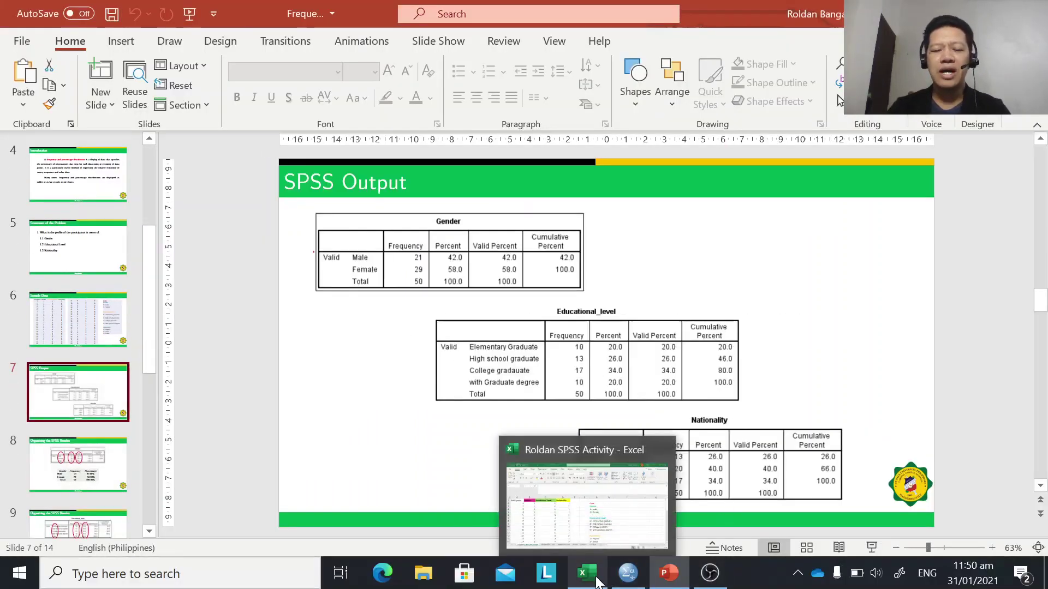
click(597, 545)
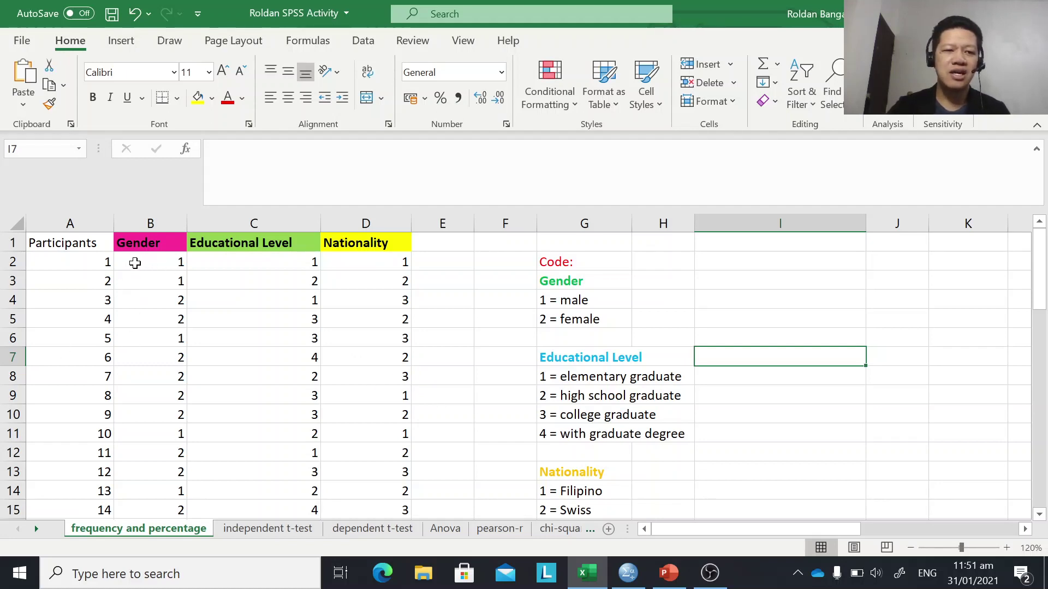
Copy the coded Gender, Educational Level and Nationality values of all participants, range B2:D51, without the headers
click(83, 224)
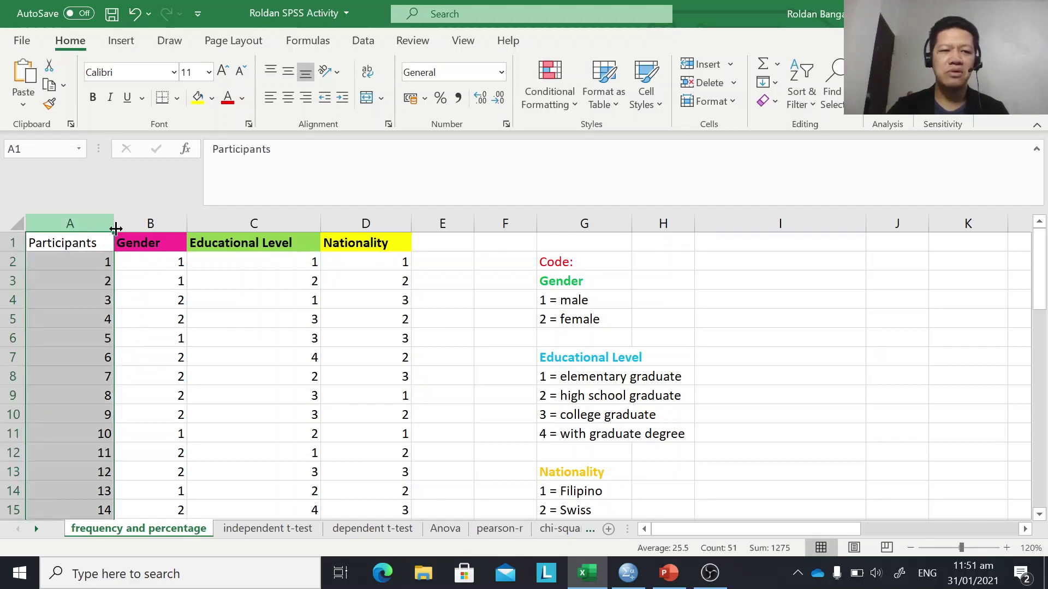
click(143, 262)
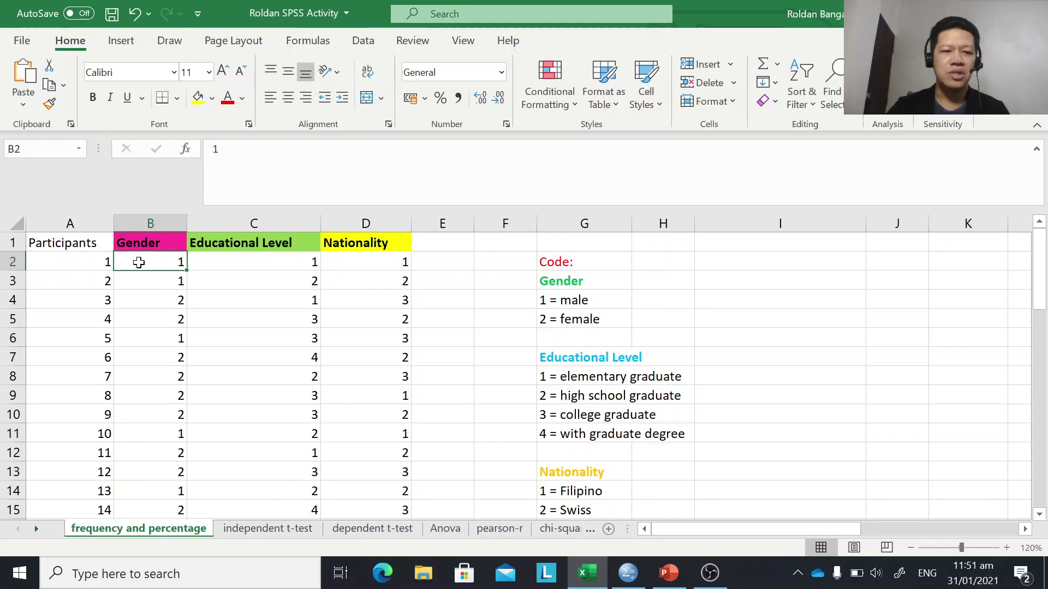
drag(146, 262, 362, 471)
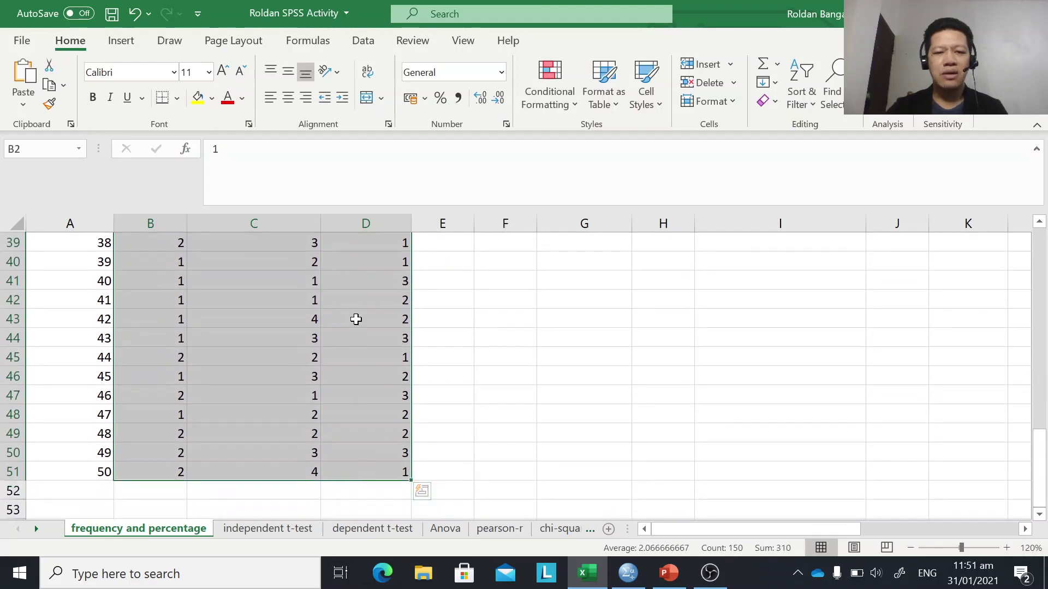
right_click(355, 319)
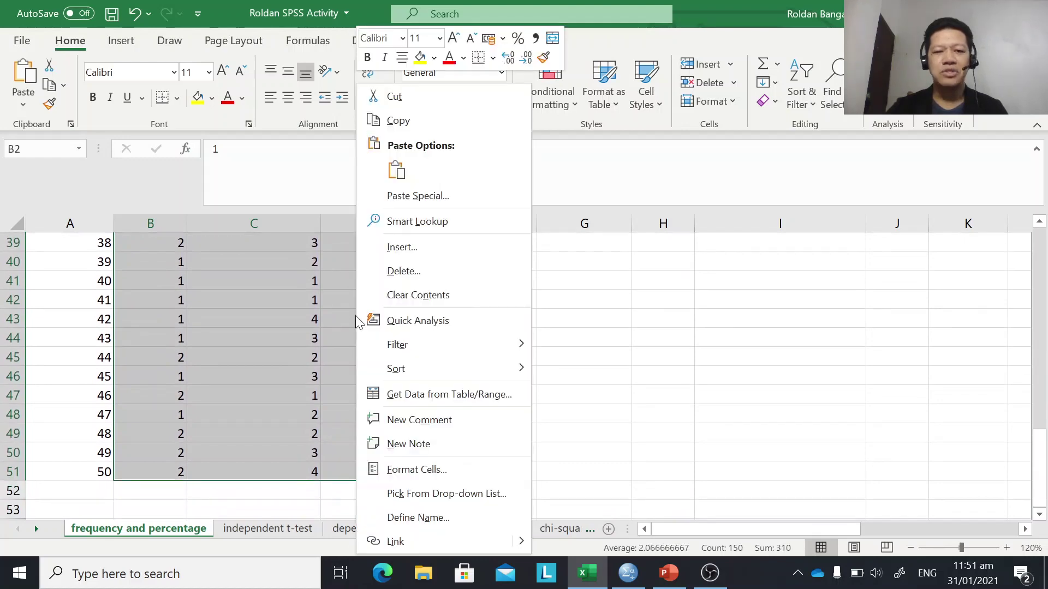
click(398, 120)
Switch to SPSS Statistics and paste the copied values into the empty data sheet, starting at row 1 of the first variable
click(629, 575)
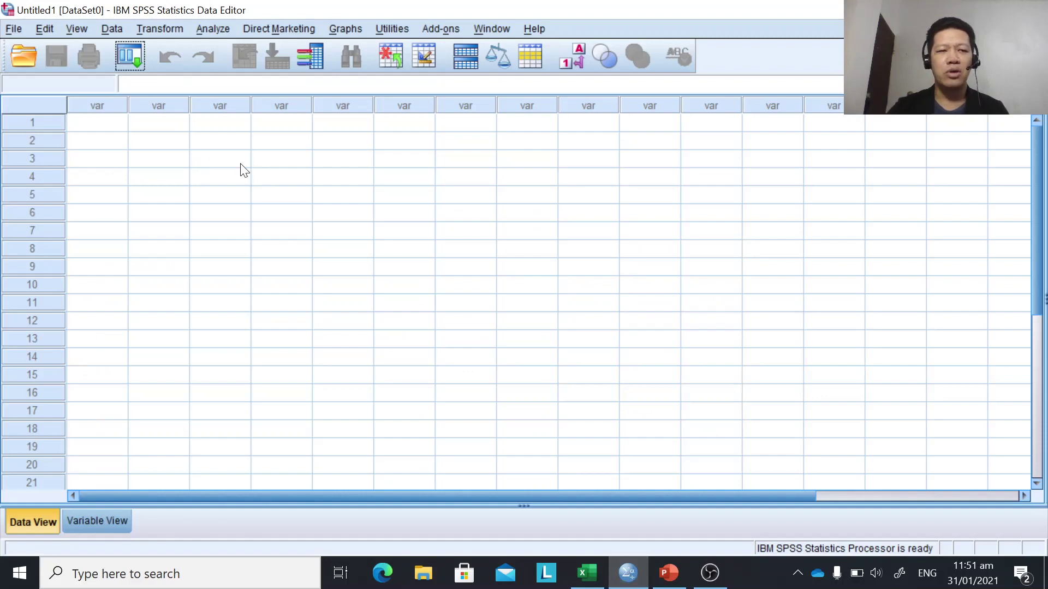
click(101, 126)
right_click(99, 123)
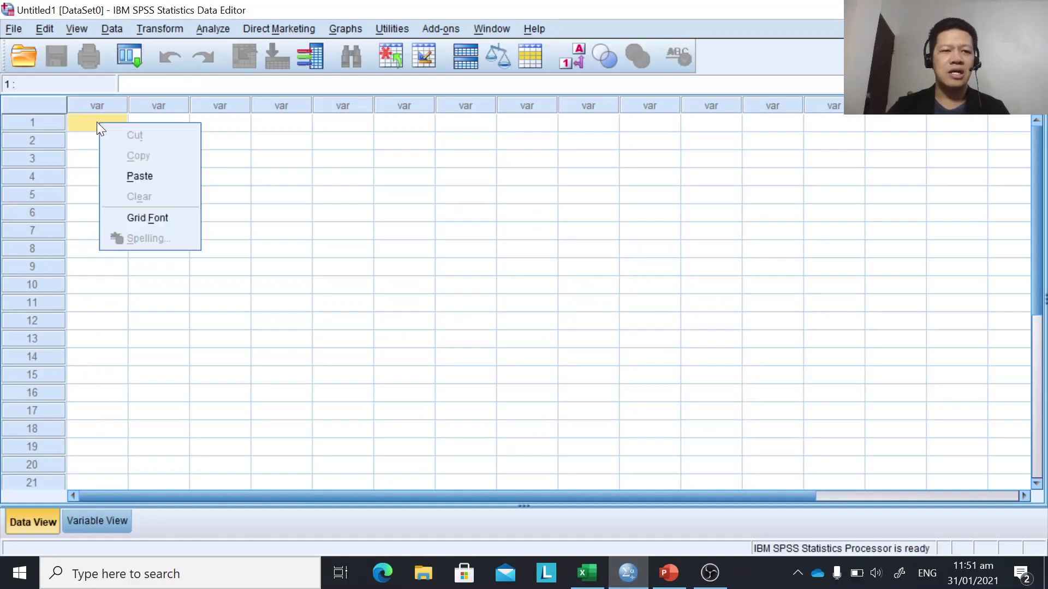
click(143, 172)
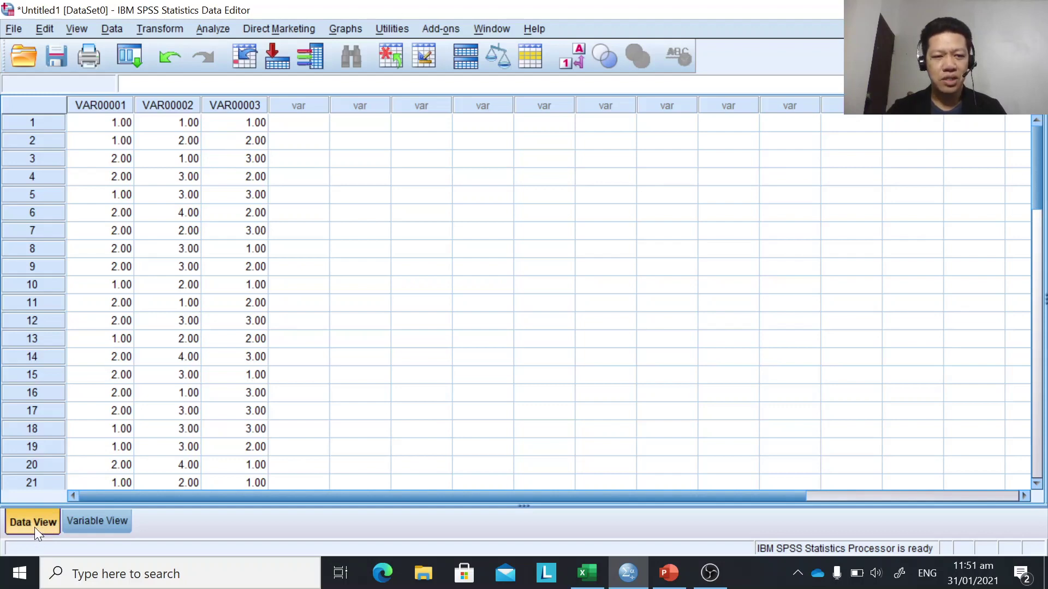
Show the variable definitions and rename the first variable as Gender
click(89, 126)
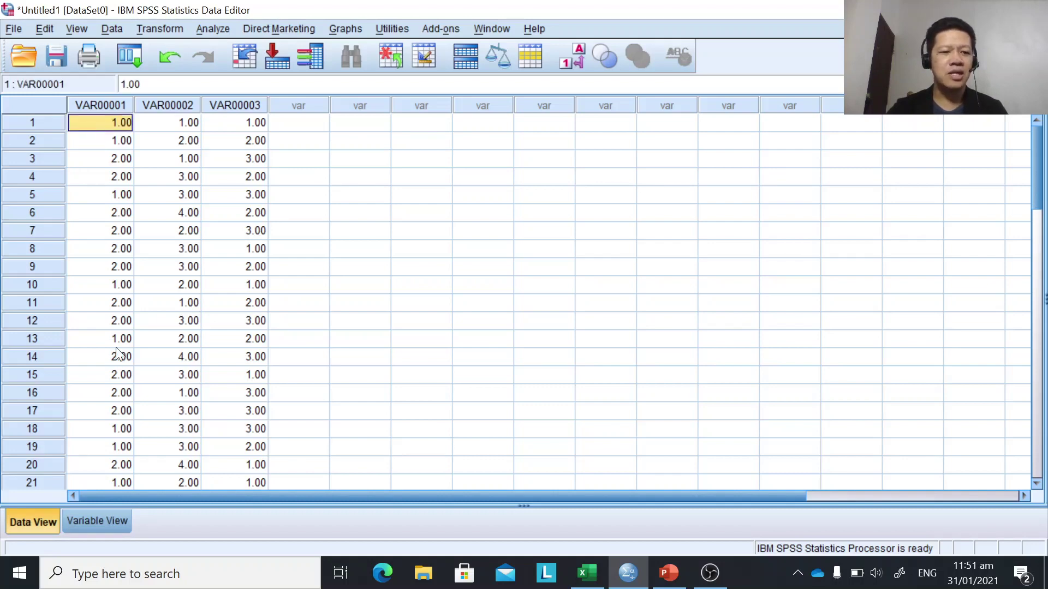
click(99, 522)
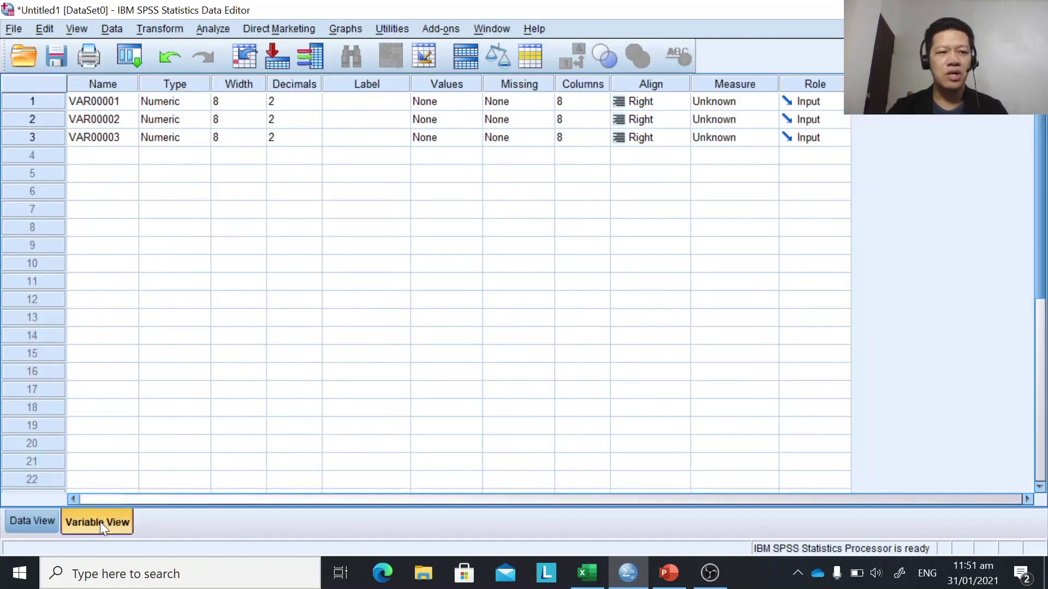
click(114, 85)
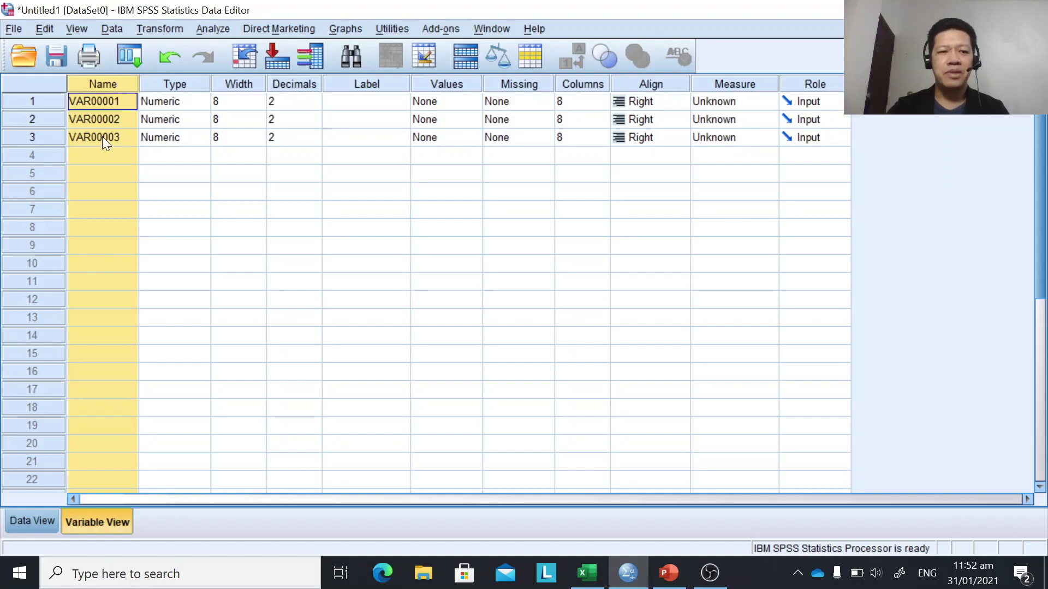
click(106, 100)
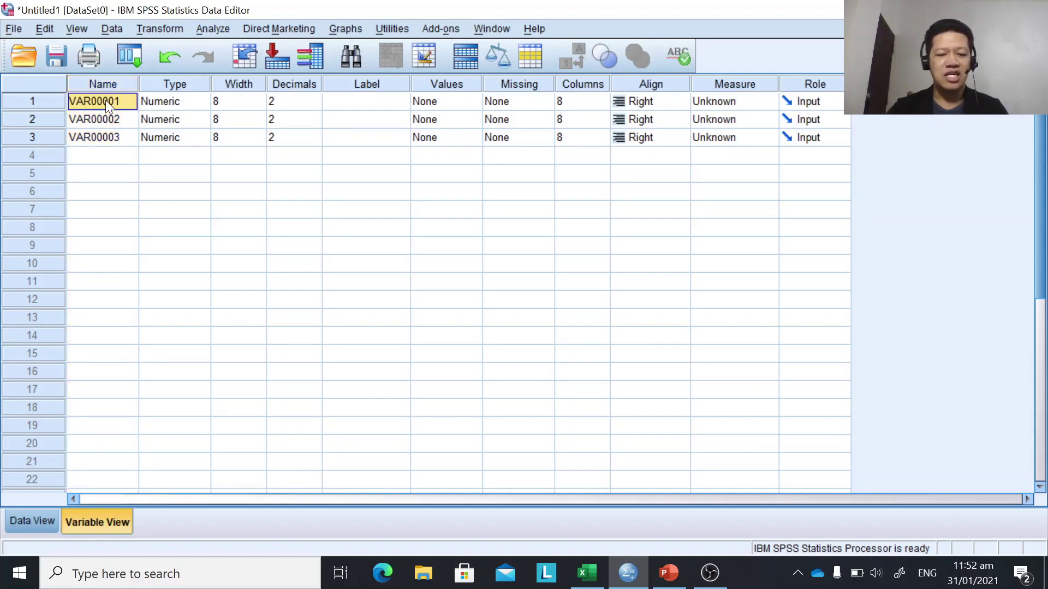
text(Gender)
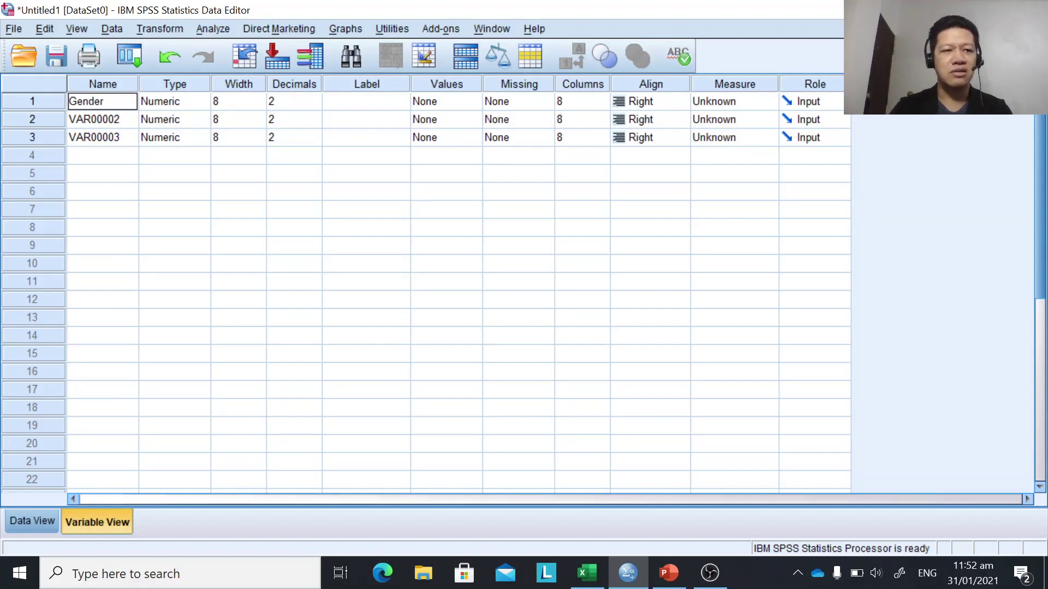
Rename the second variable as Educational_Level
click(121, 126)
text(E)
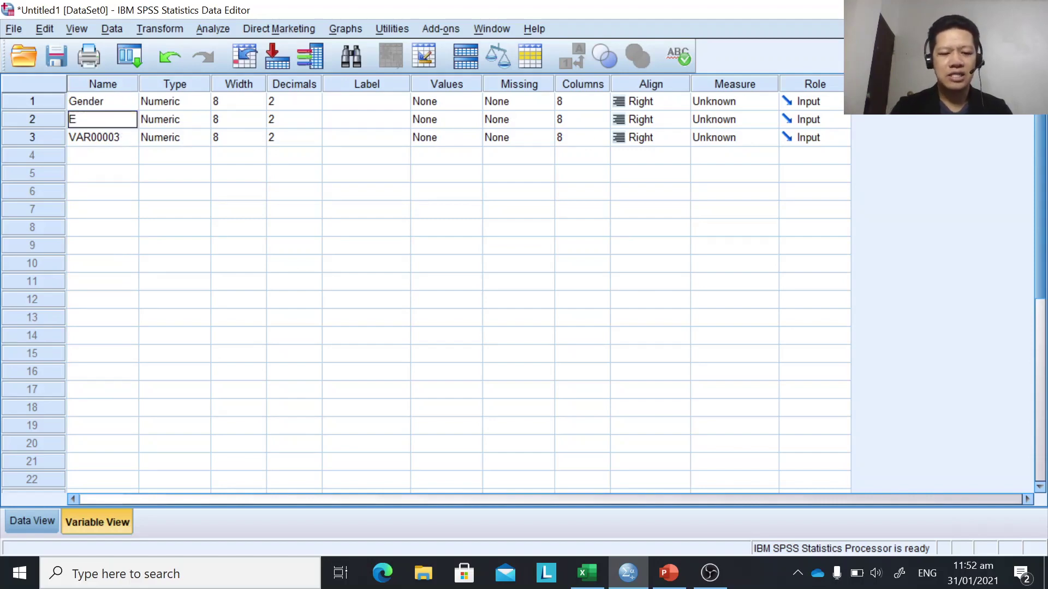
text(ducationa)
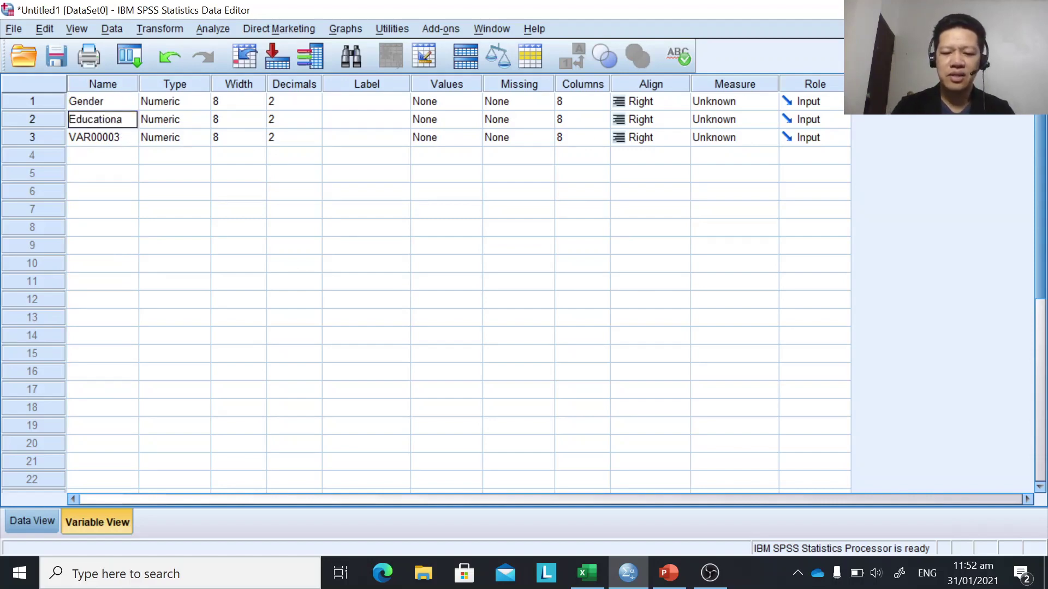
text(l_Level)
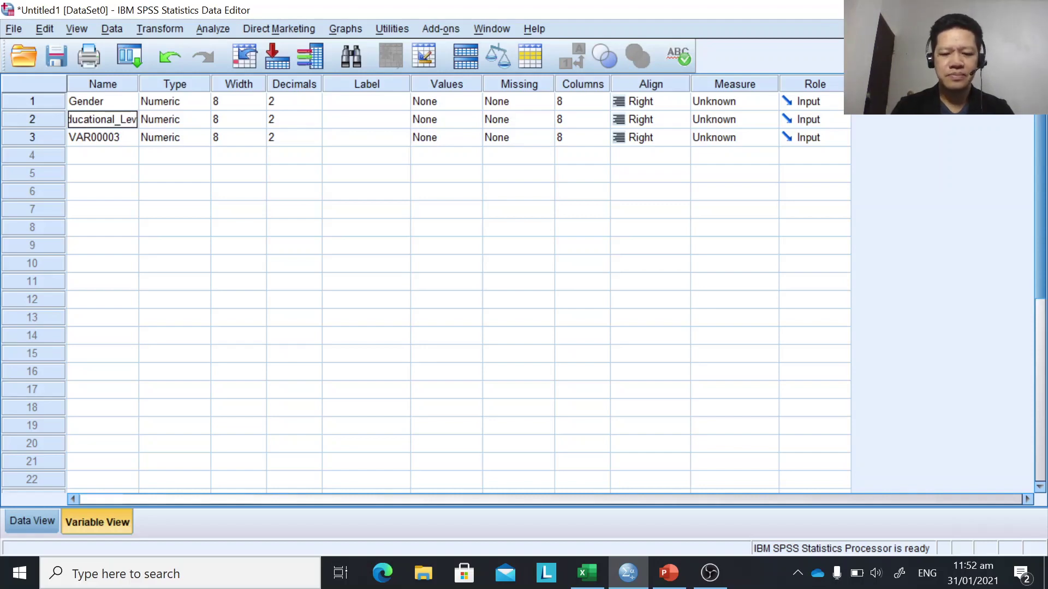
Rename the third variable as Nationality
click(120, 137)
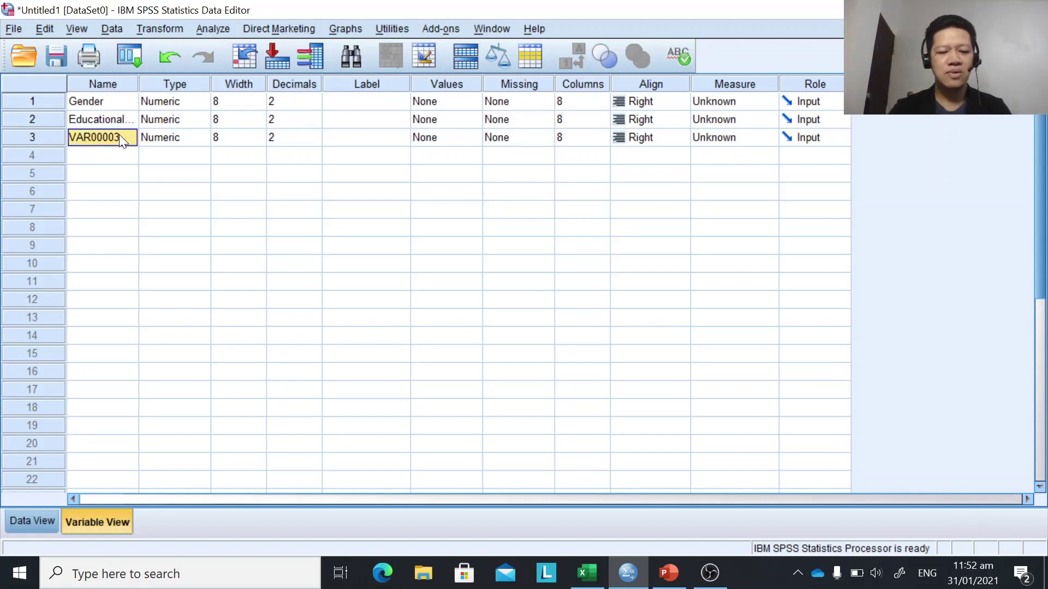
text(National;ity)
key(BackSpace)
key(BackSpace)
key(BackSpace)
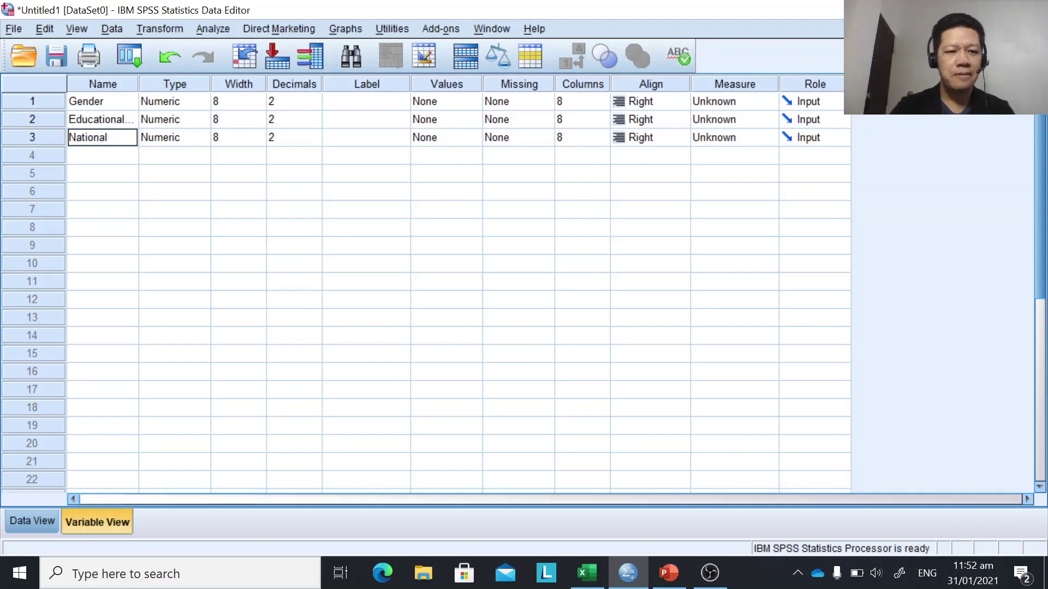
text(ty)
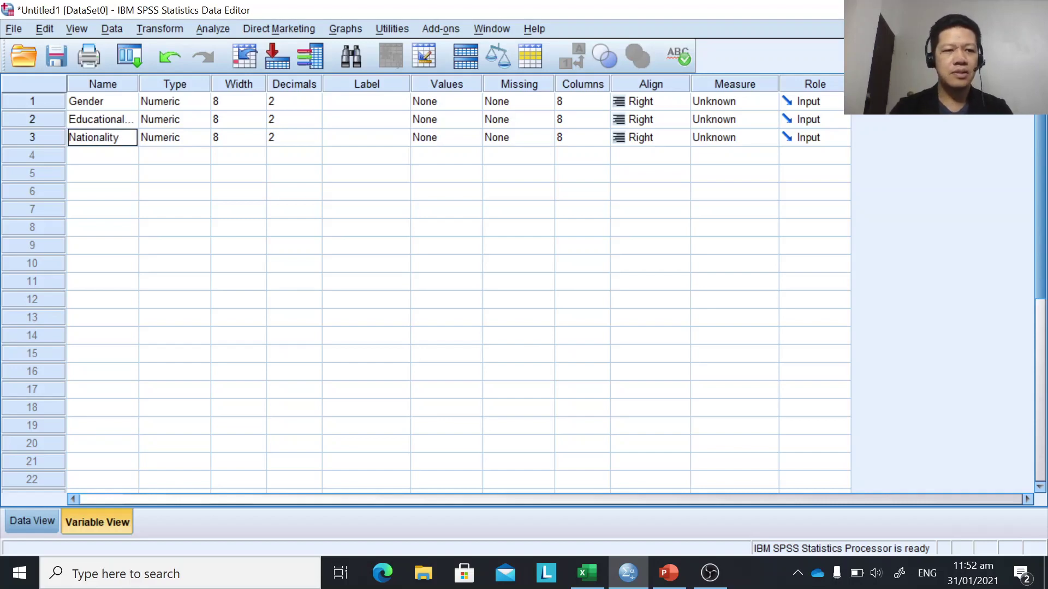
Check the variable names above the data columns and return to the variable definitions
click(120, 85)
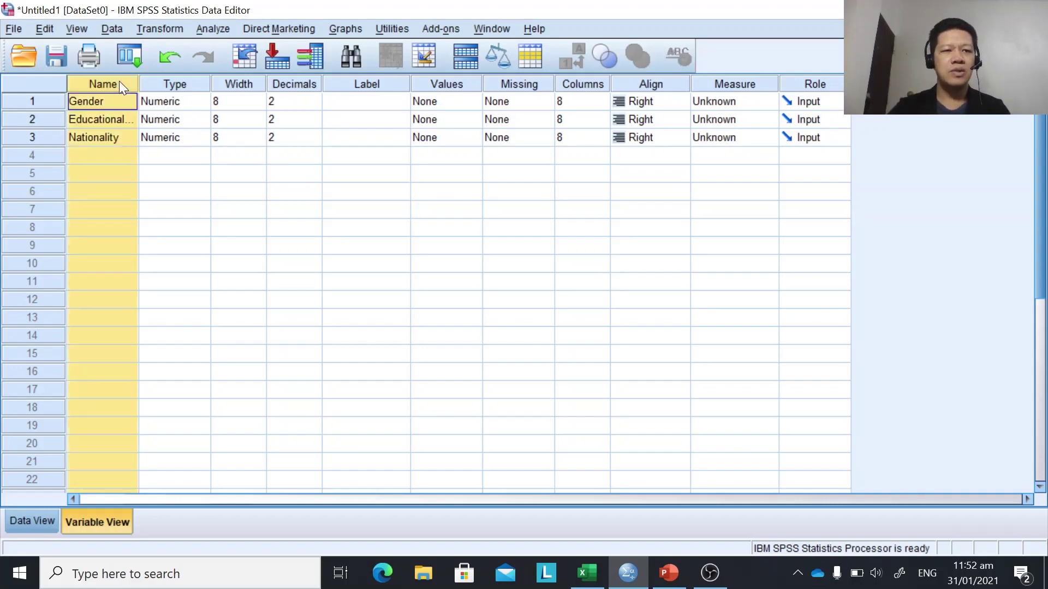
click(33, 522)
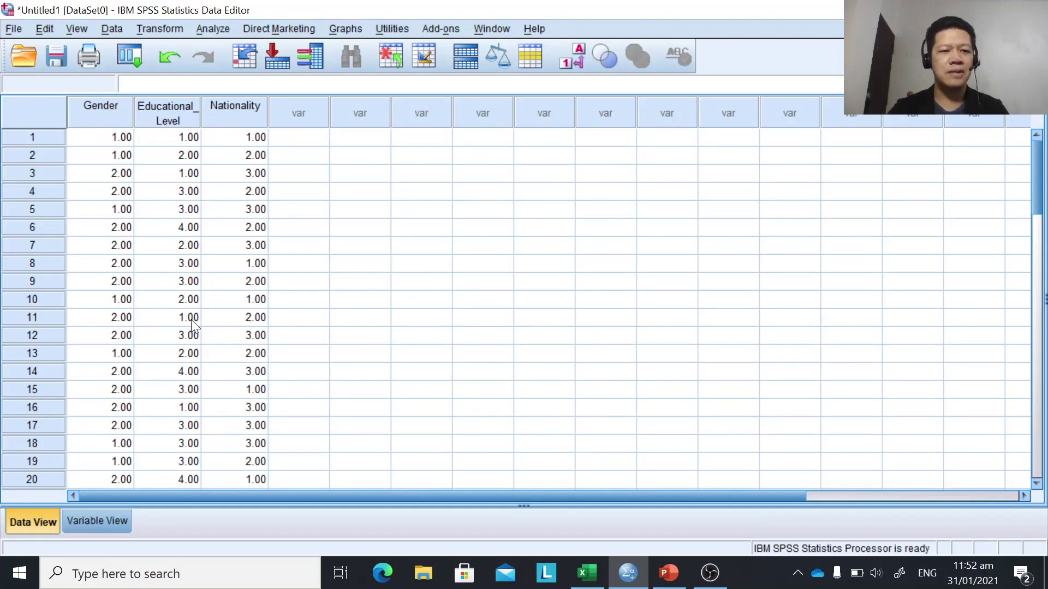
click(114, 523)
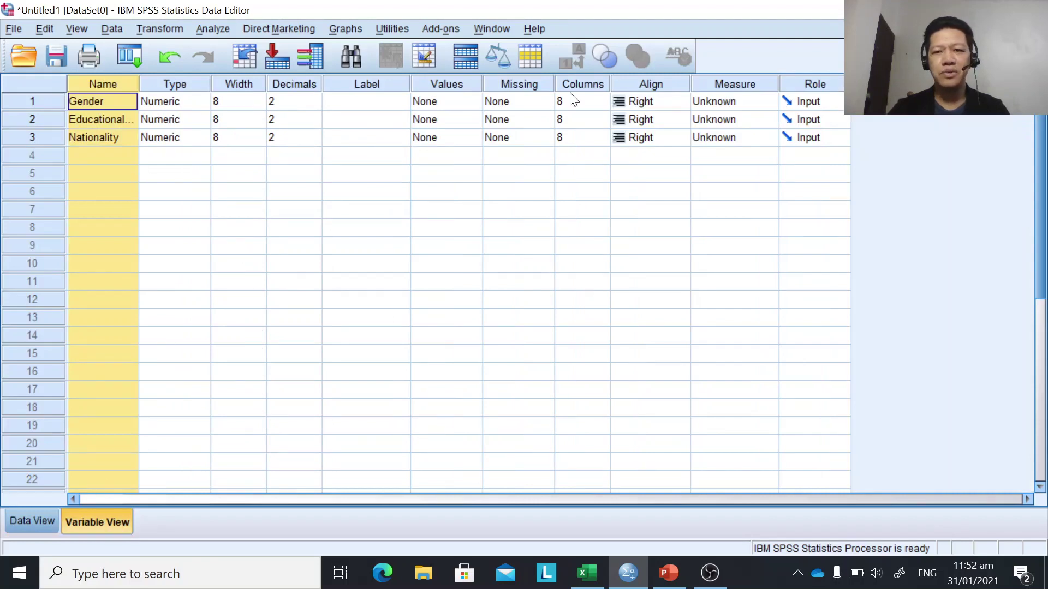
Set the measurement level of the Gender variable to Nominal
click(751, 83)
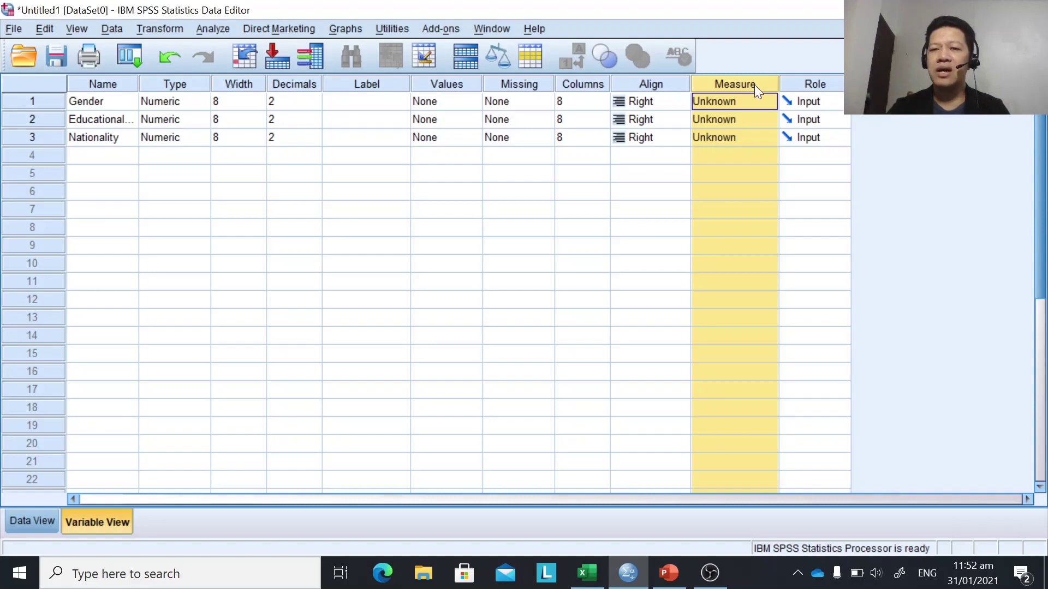
click(769, 104)
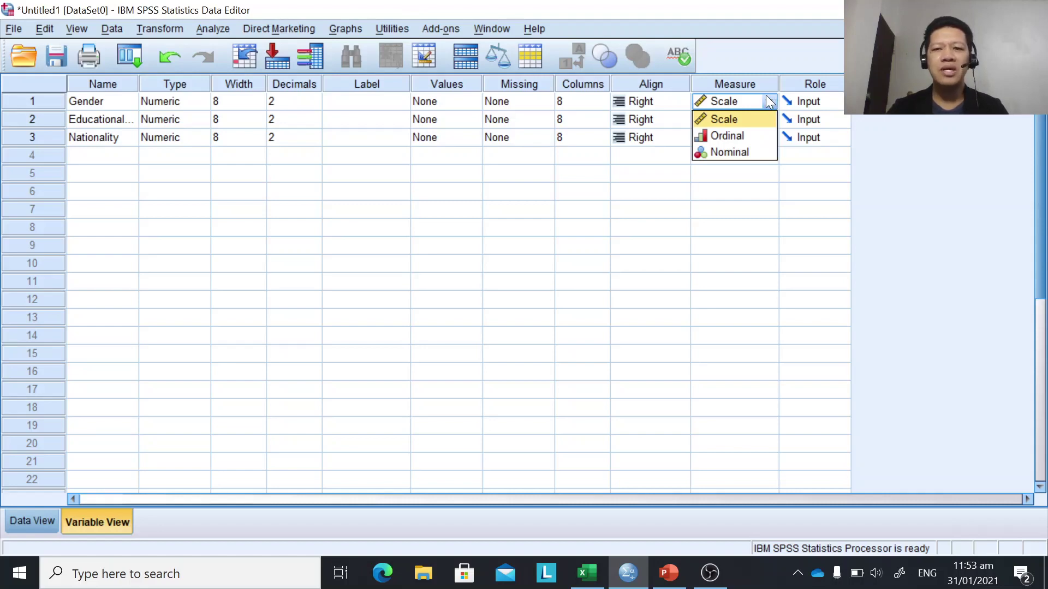
click(769, 102)
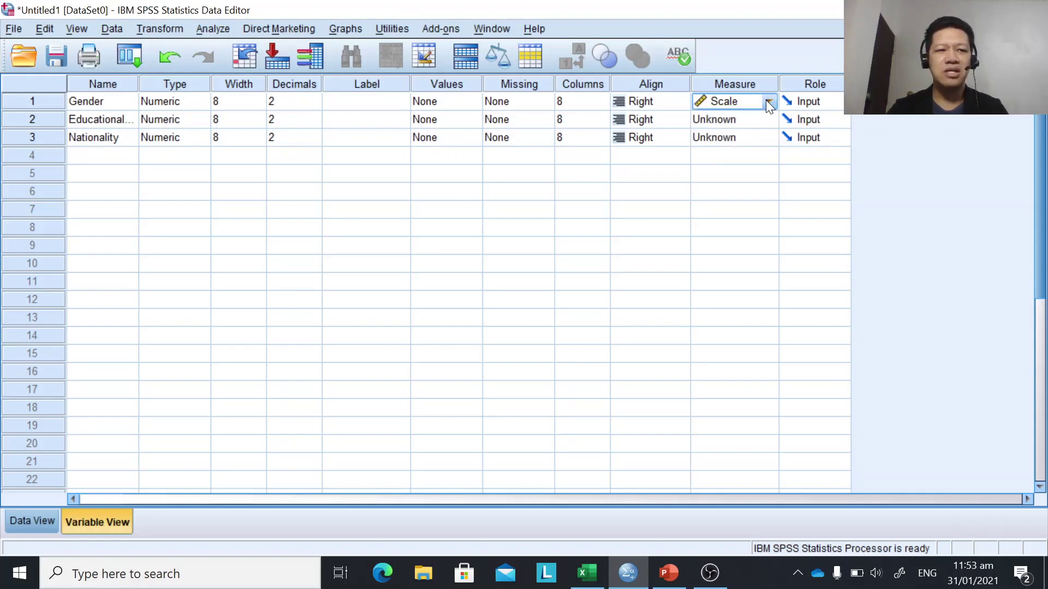
click(24, 103)
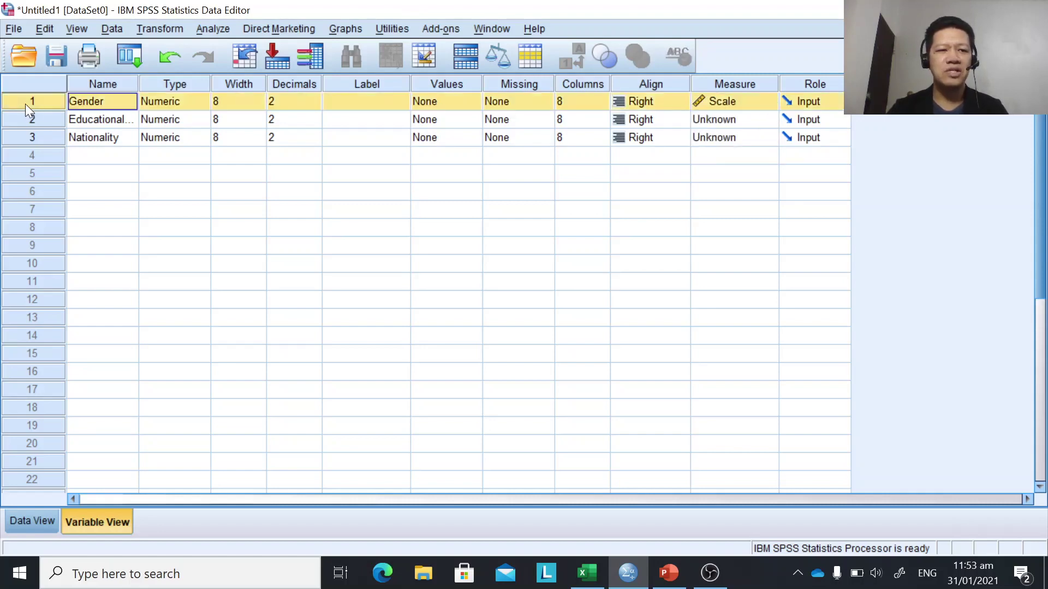
click(767, 102)
click(752, 155)
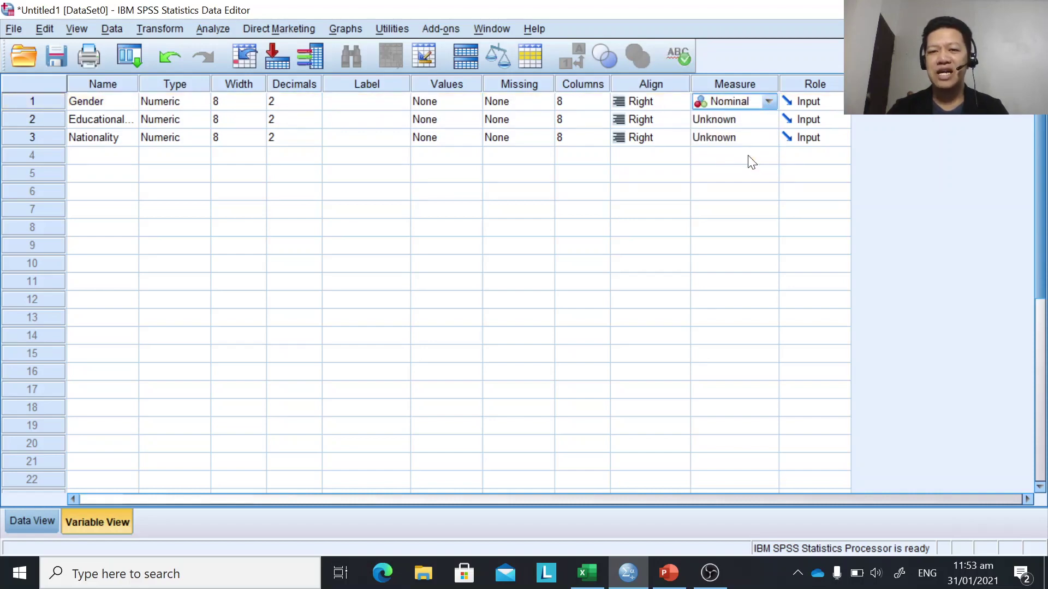
Set the measurement level of Educational_Level to Ordinal and that of Nationality to Nominal
click(26, 118)
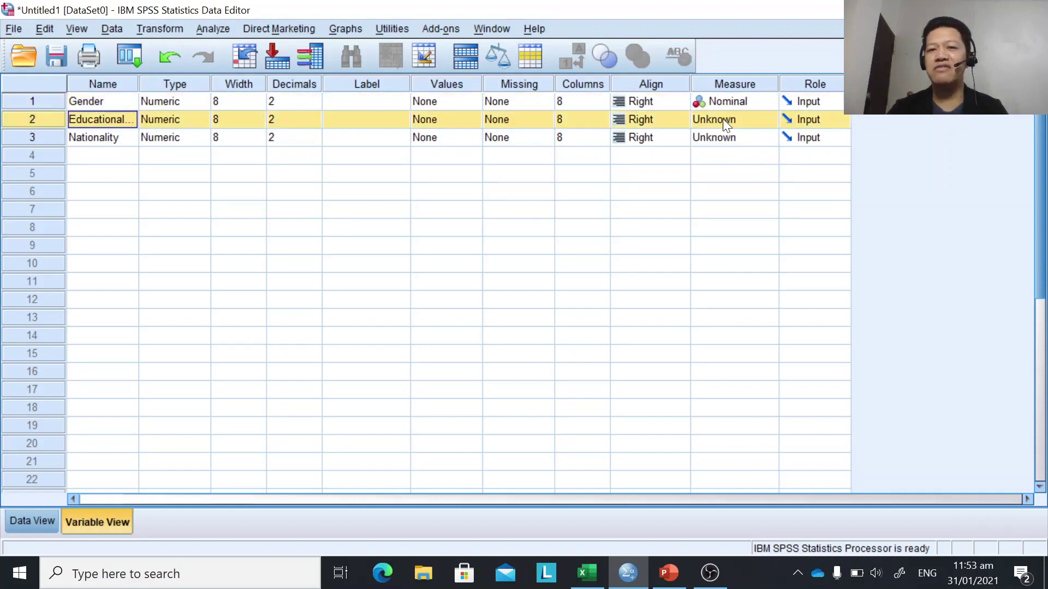
click(764, 121)
click(759, 152)
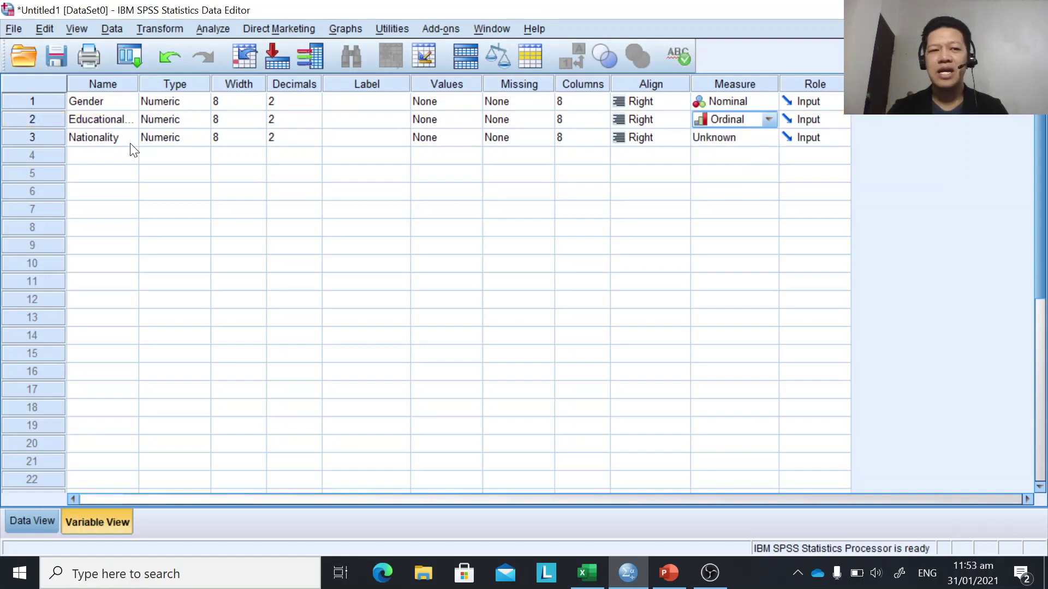
click(32, 137)
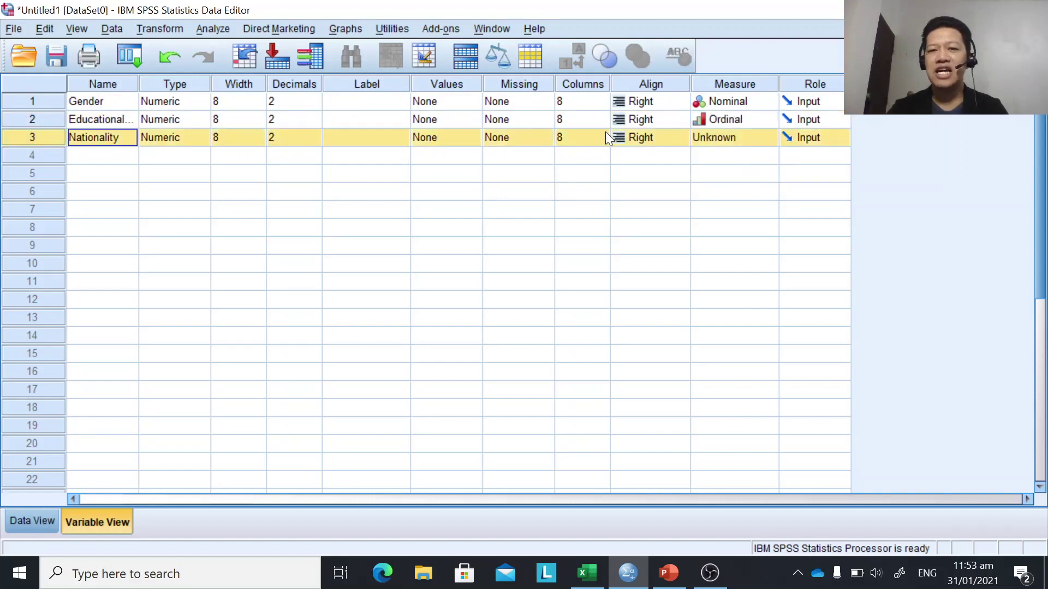
click(764, 136)
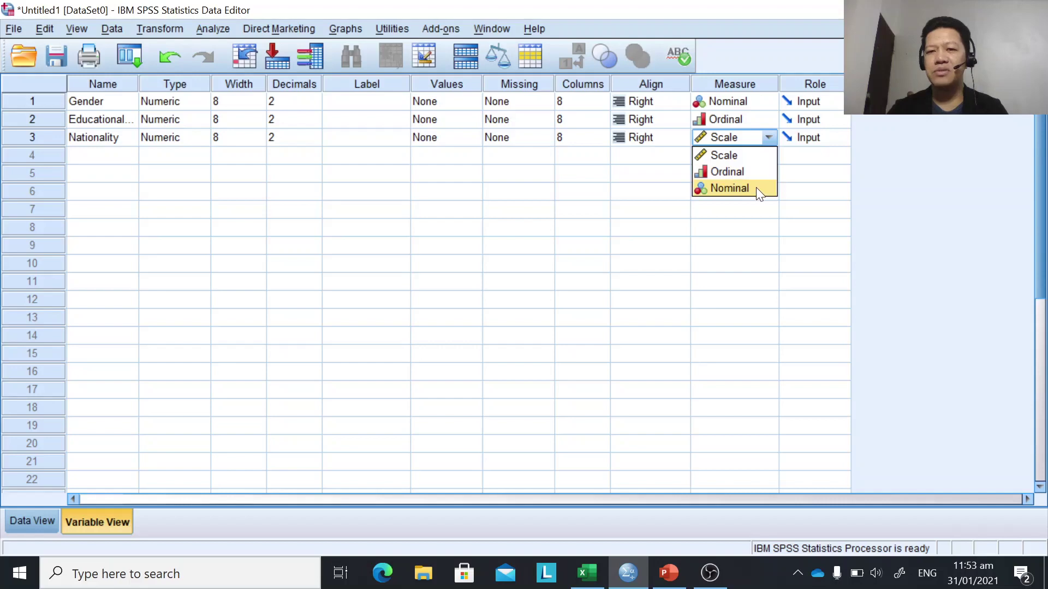
click(759, 187)
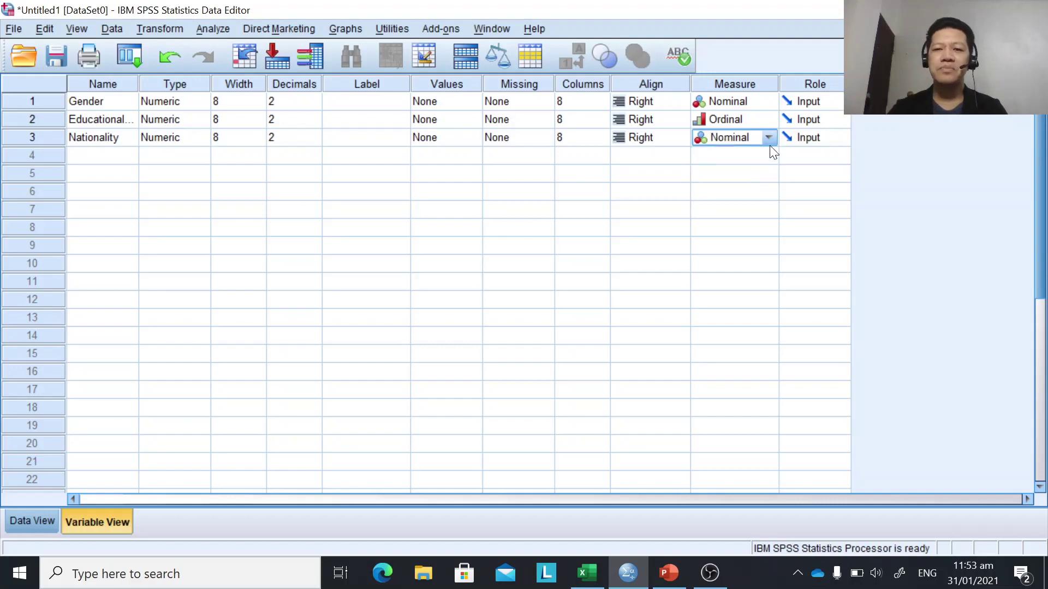
click(765, 79)
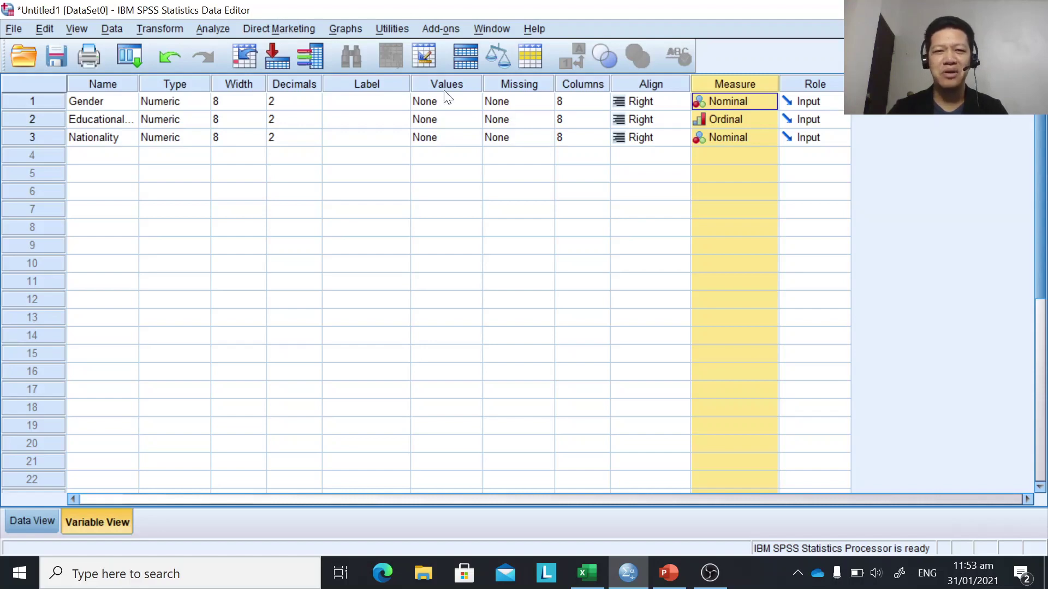
click(457, 87)
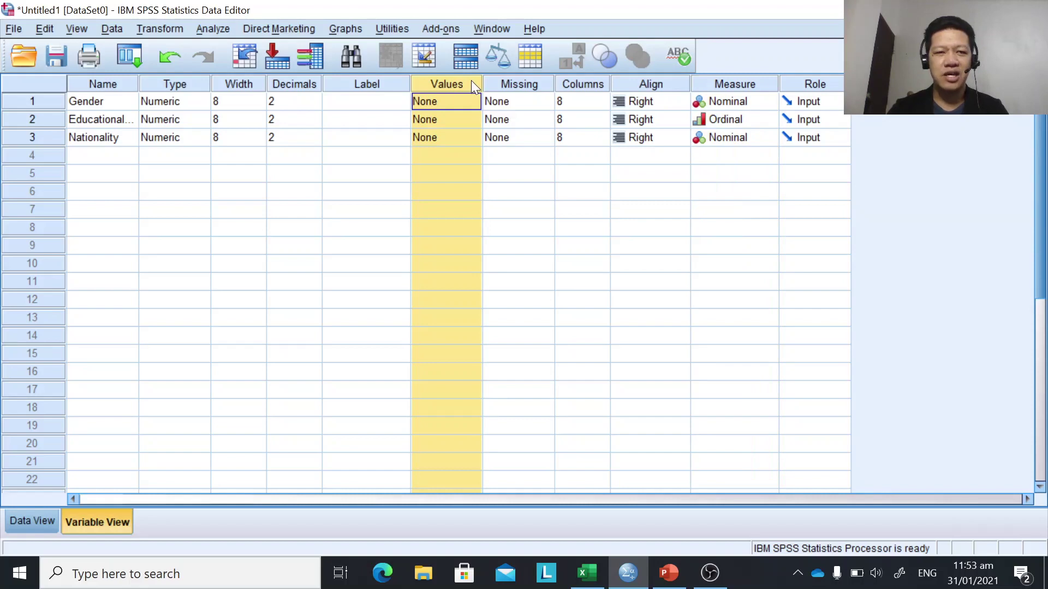
click(30, 104)
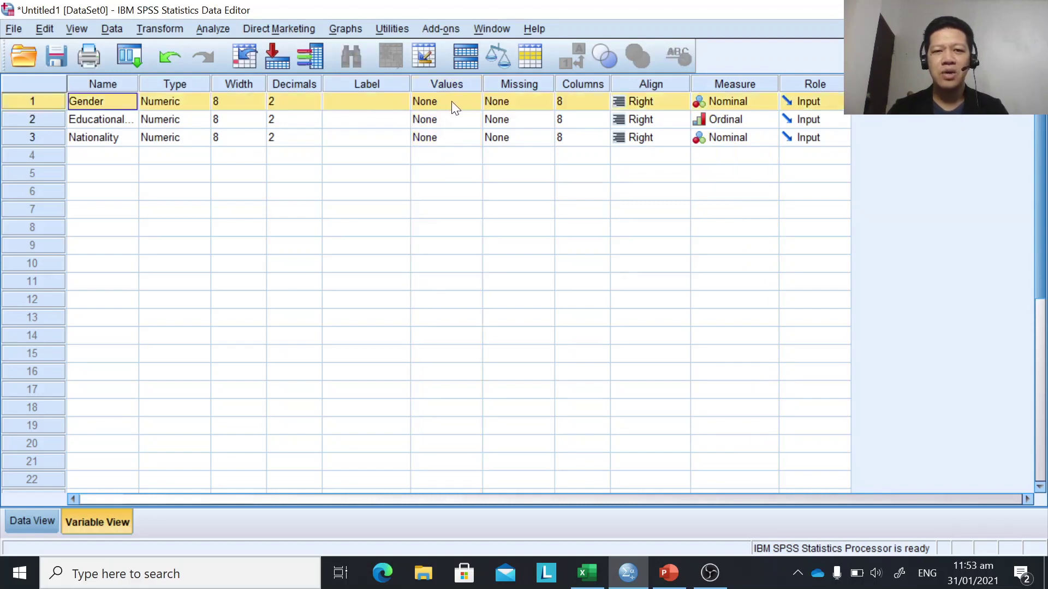
Open the value labels of the Gender variable and add the label "Male" for value 1
click(473, 101)
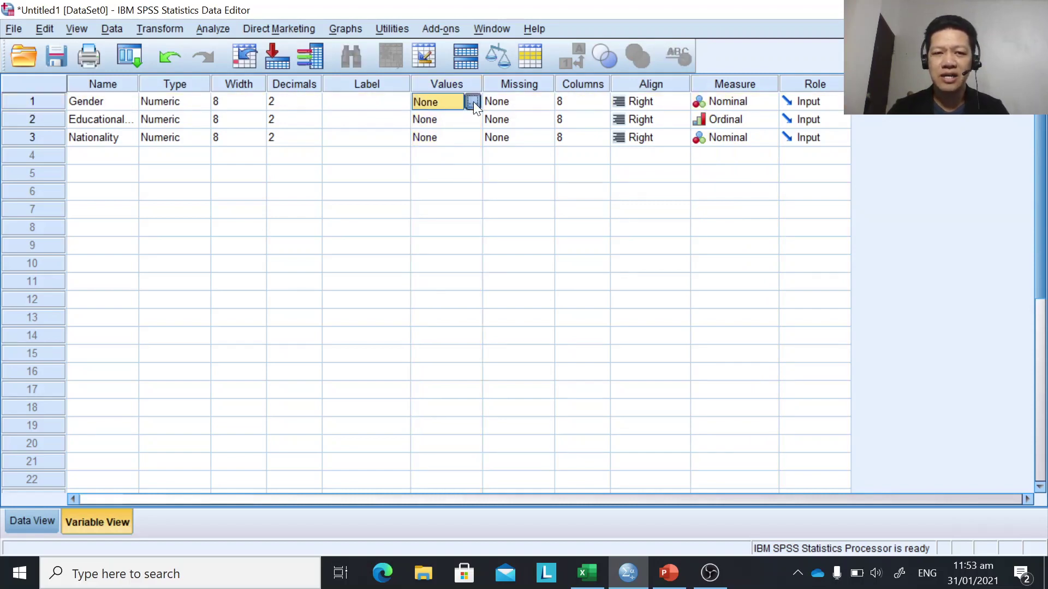
click(473, 101)
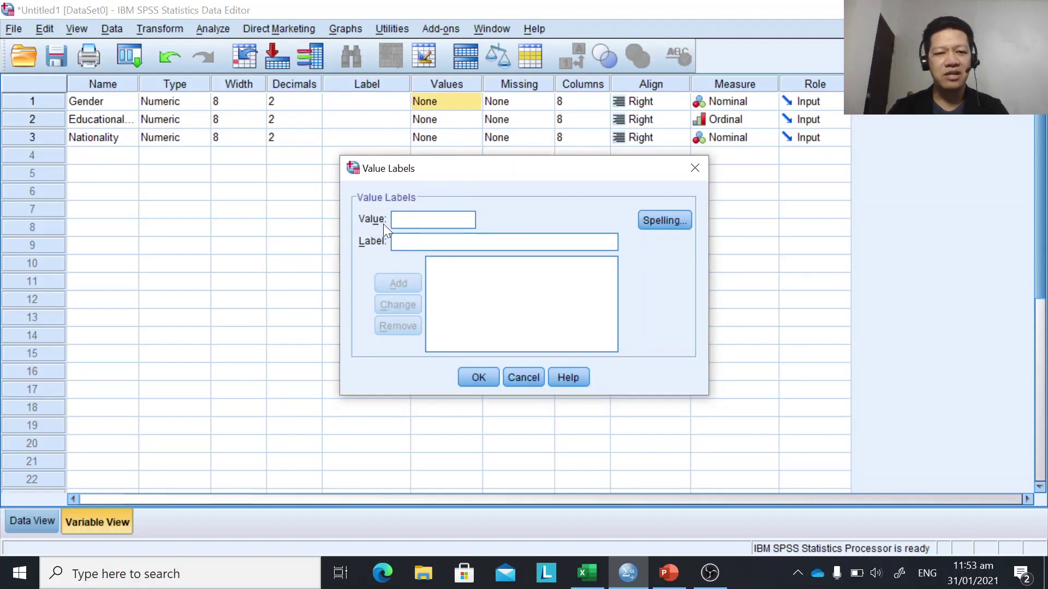
text(1)
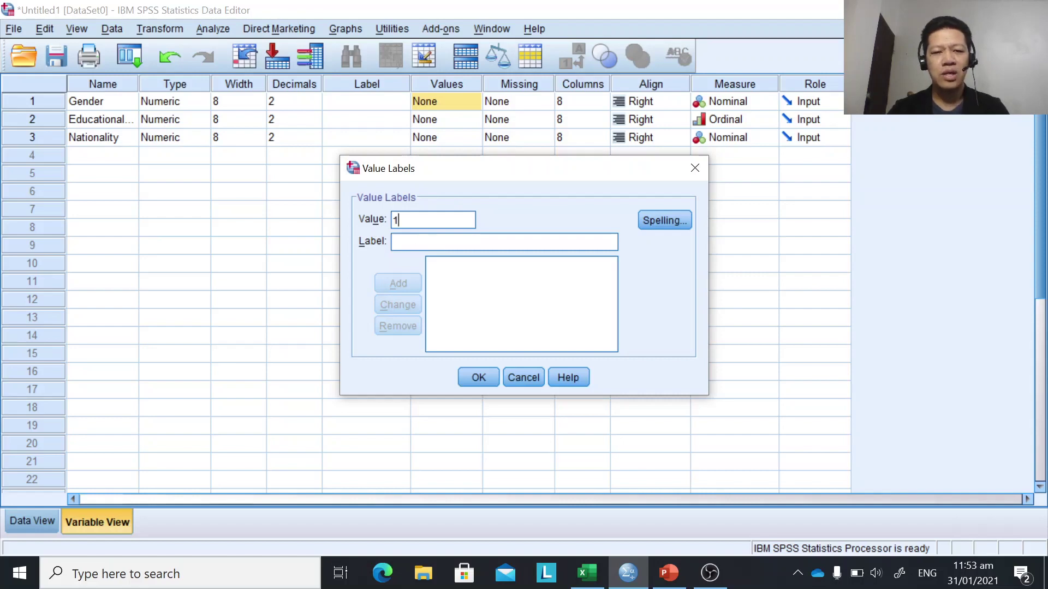
click(395, 241)
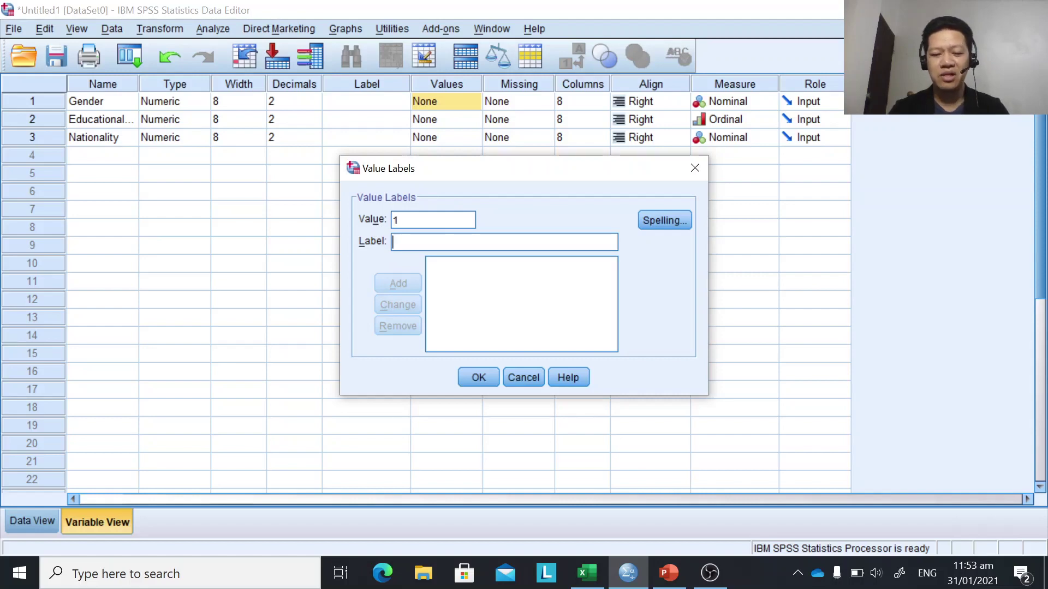
text(Male)
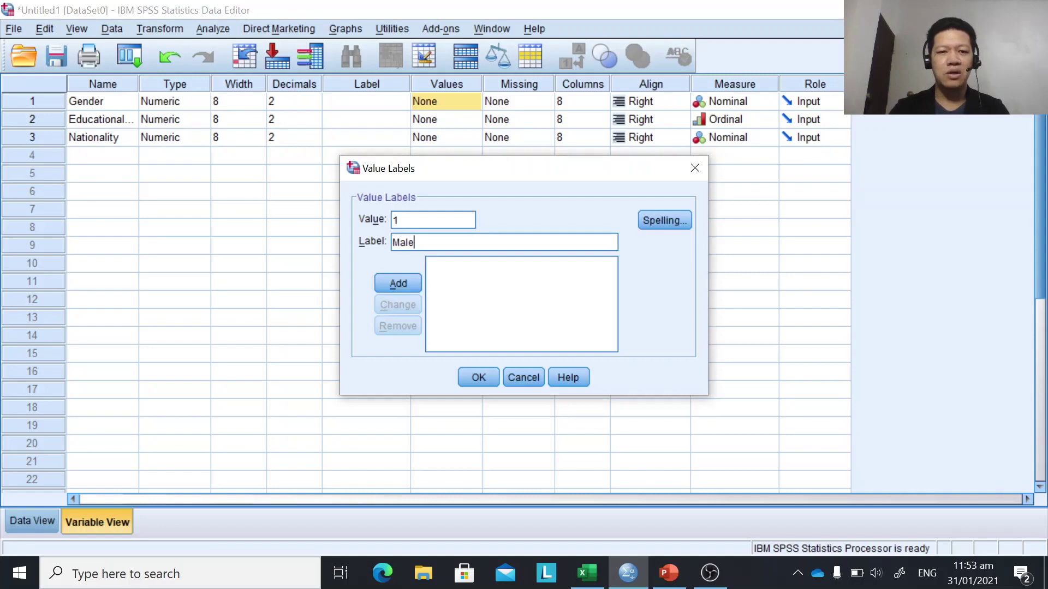
click(405, 280)
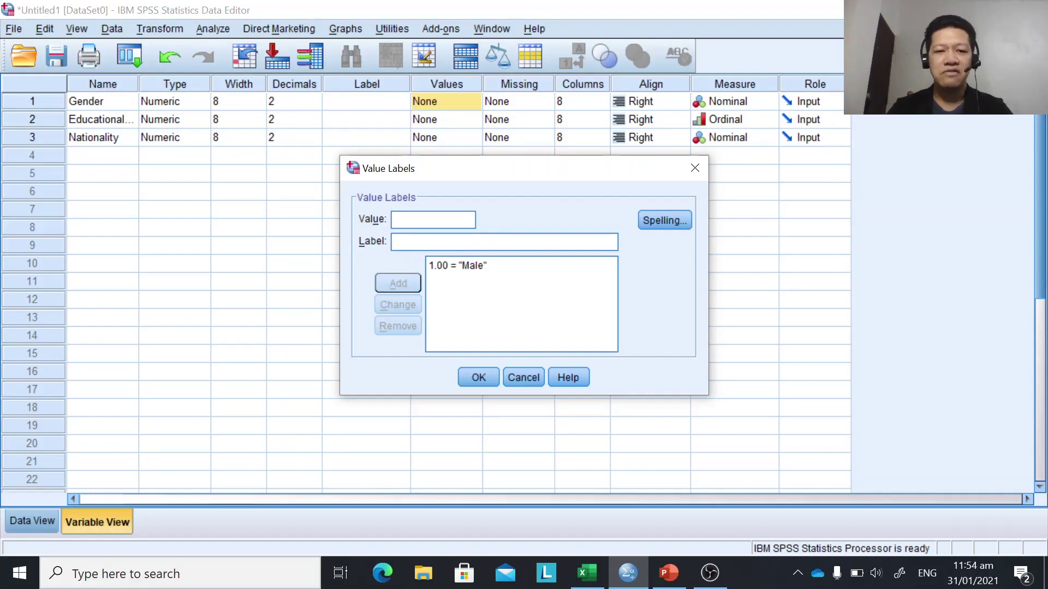
Add the label "Female" for value 2 and confirm the Gender value labels
text(2)
key(Tab)
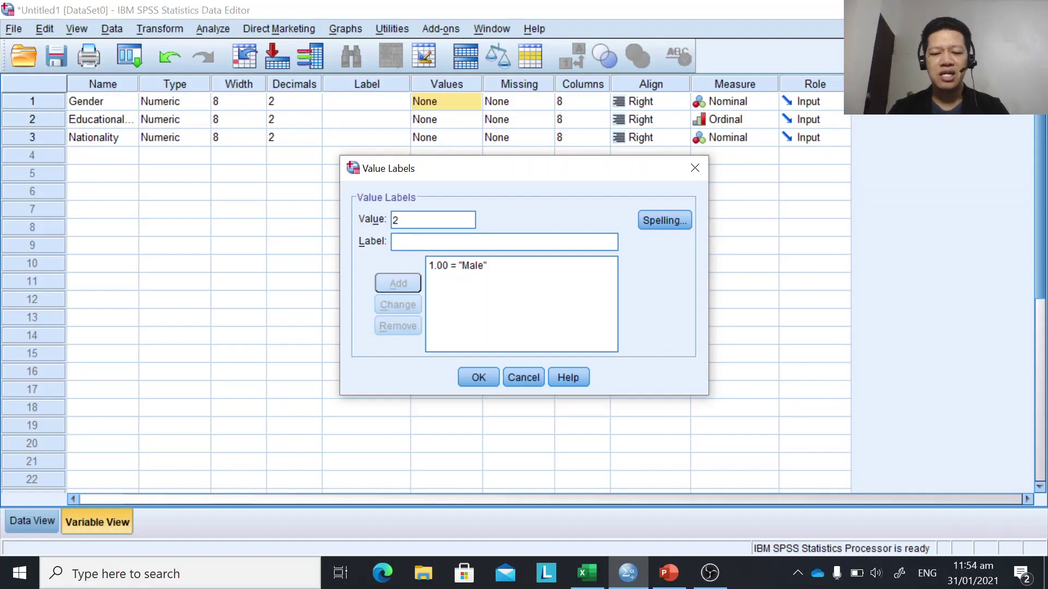
text(Female)
click(409, 283)
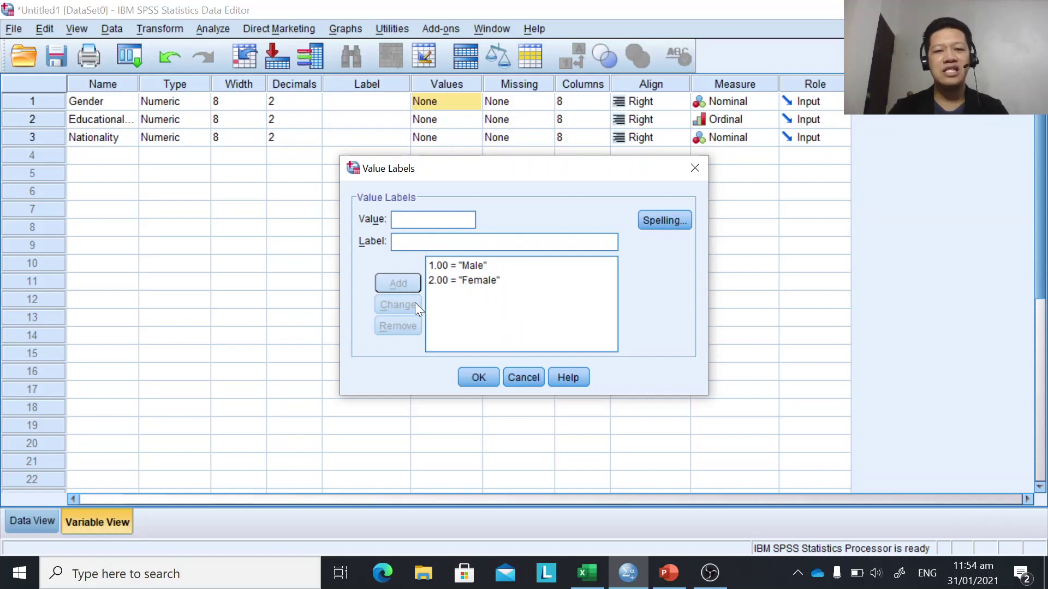
click(477, 379)
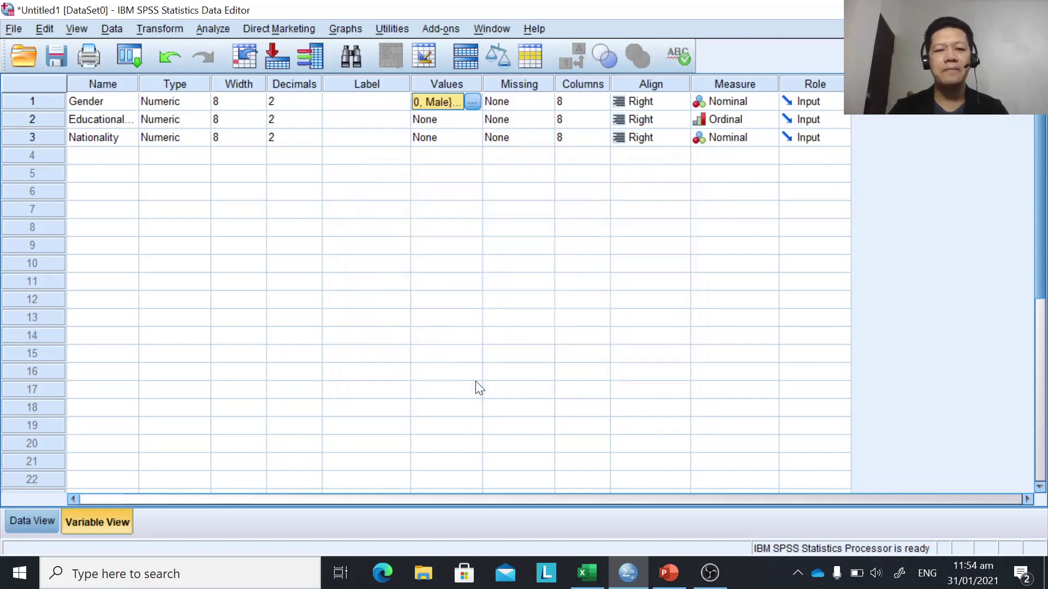
Open the value labels of Educational_Level and add the label "elementary graduate" for value 1
click(472, 119)
click(473, 119)
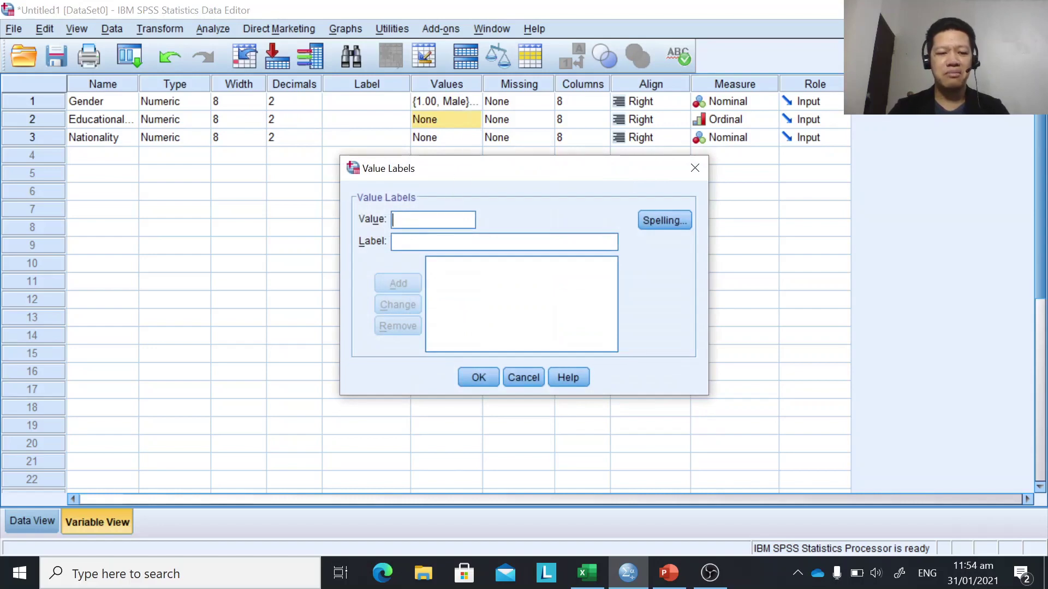
text(1)
click(394, 242)
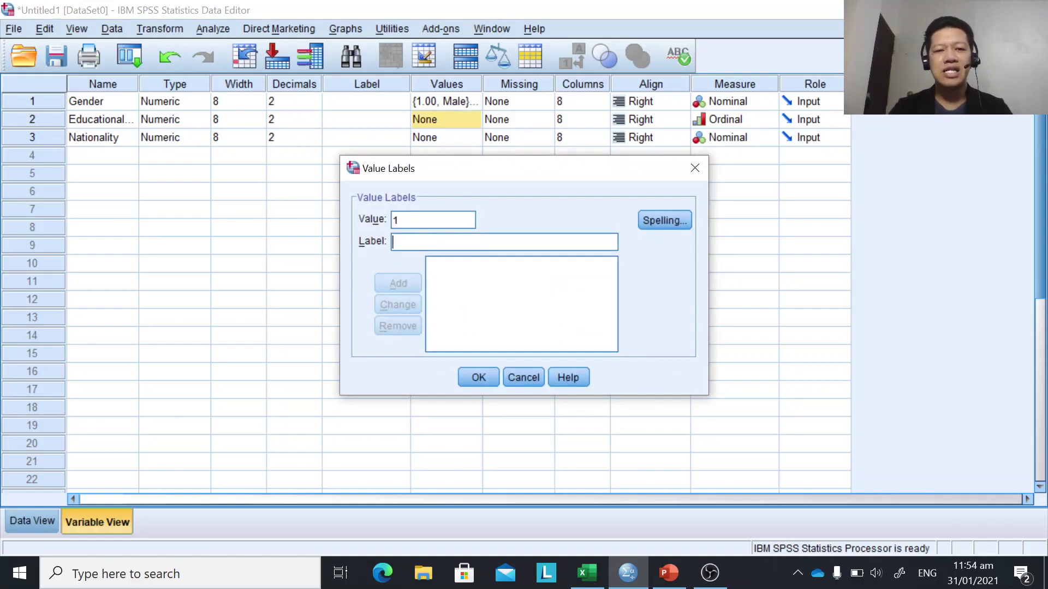
text(elementary graduate)
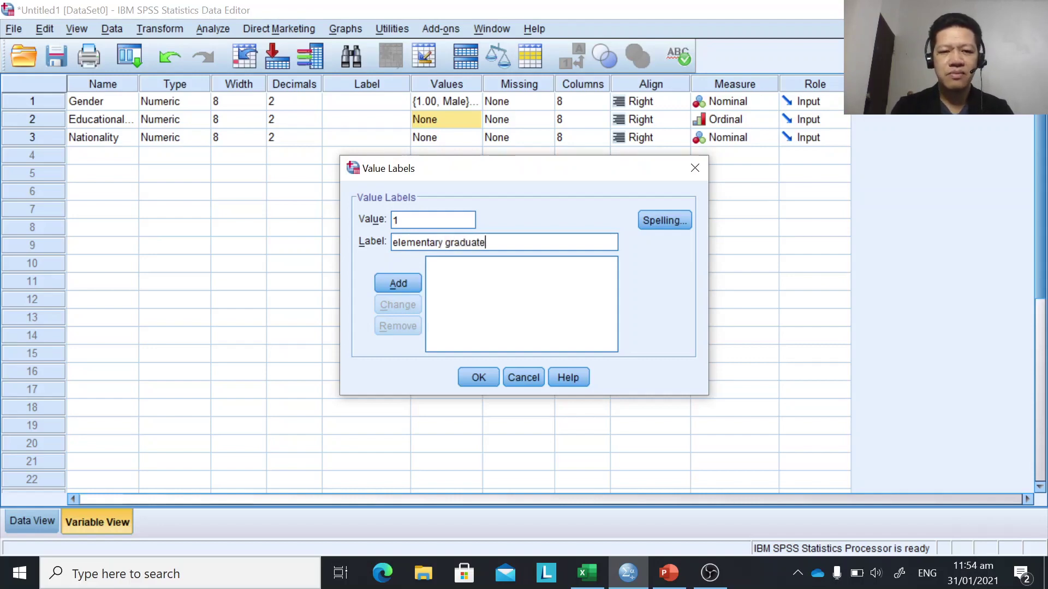
click(397, 284)
Add the label "highschool graduate" for value 2 of Educational_Level
text(2)
key(Tab)
text(highchol)
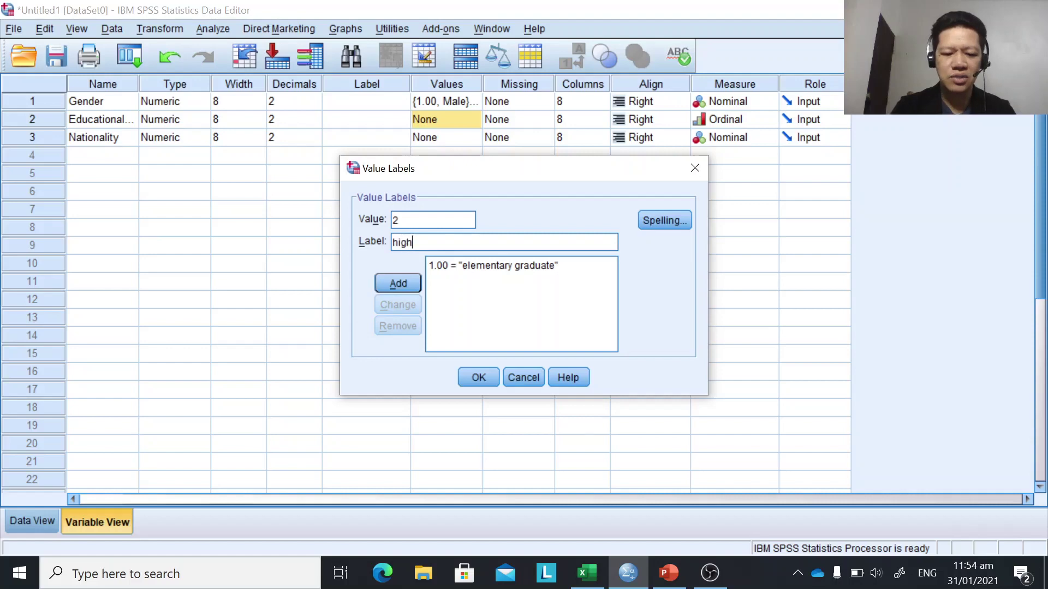
key(BackSpace)
key(BackSpace)
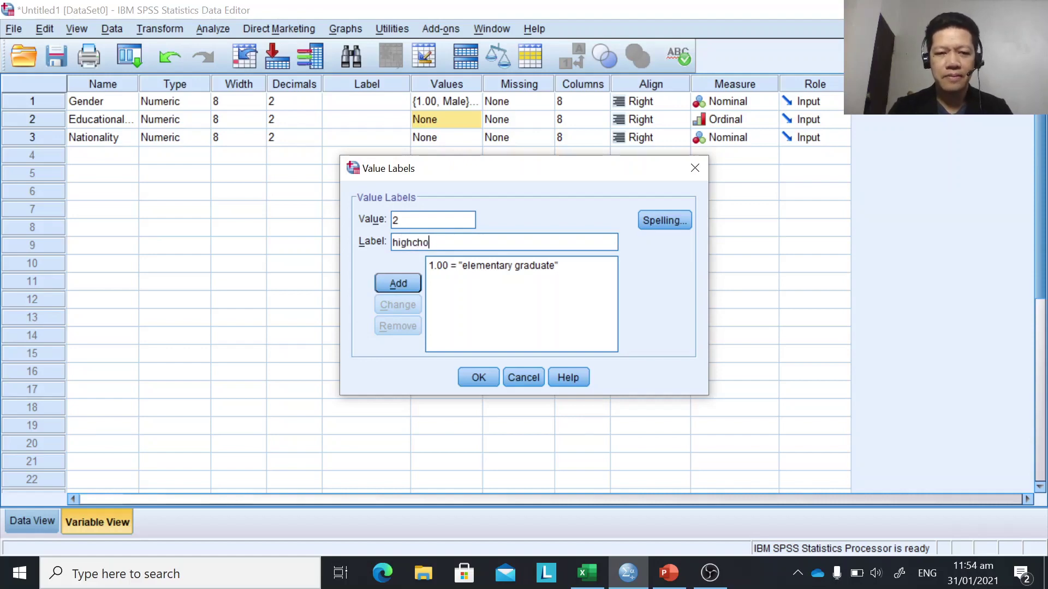
text(ool graduate)
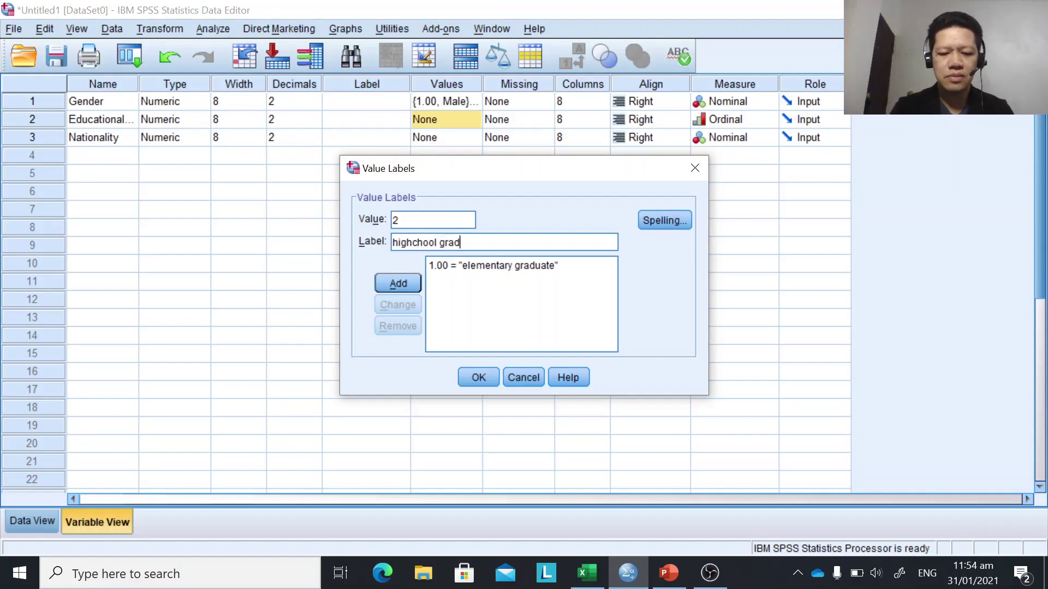
click(412, 242)
text(s)
click(397, 283)
Add the label "college graduate" for value 3 of Educational_Level
text(3)
key(Tab)
text(co)
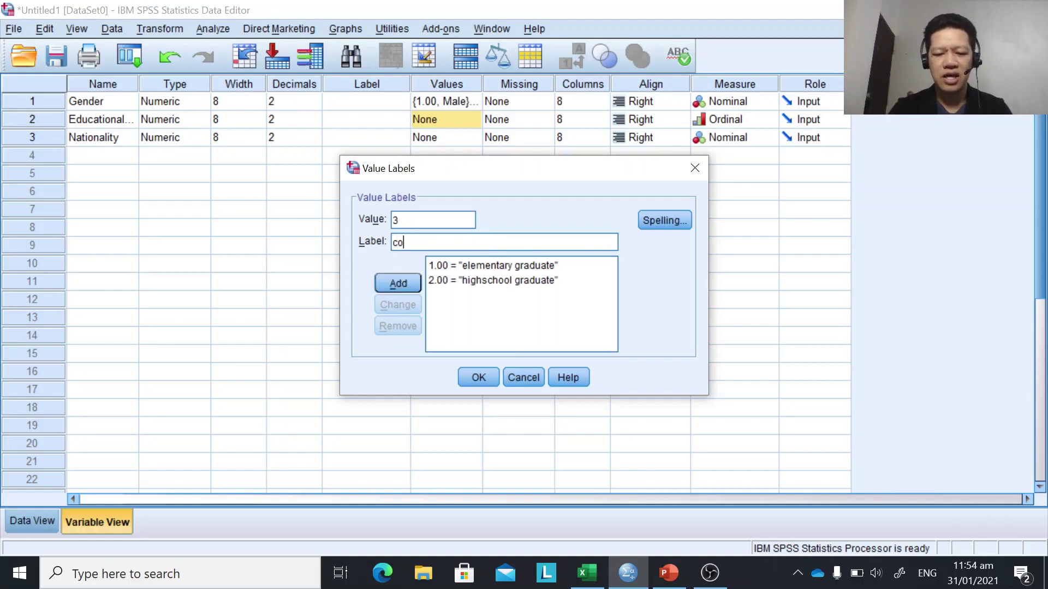
text(llege gradaute)
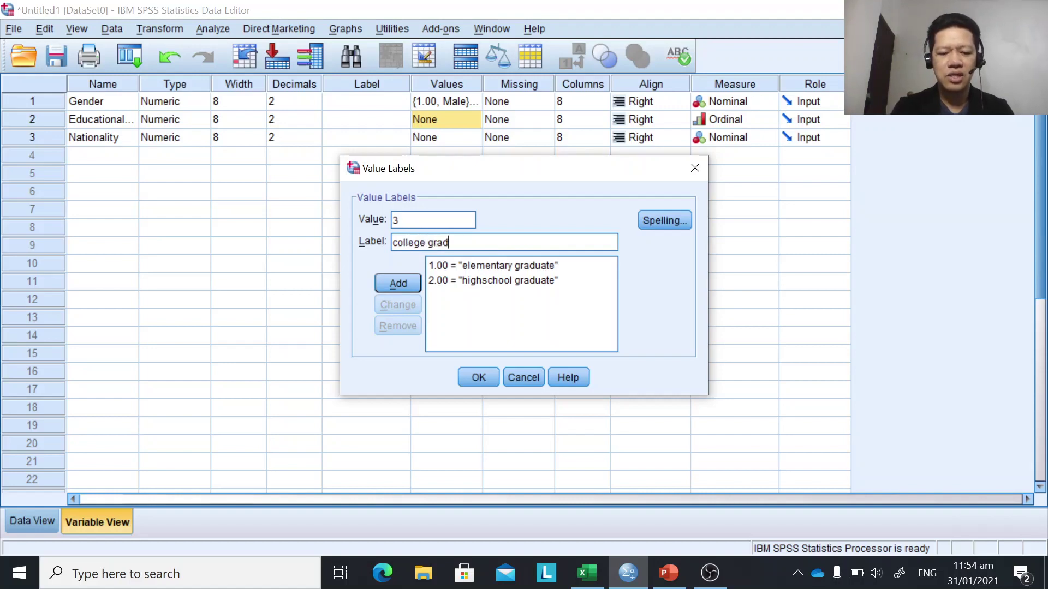
key(BackSpace)
key(BackSpace)
key(BackSpace)
key(BackSpace)
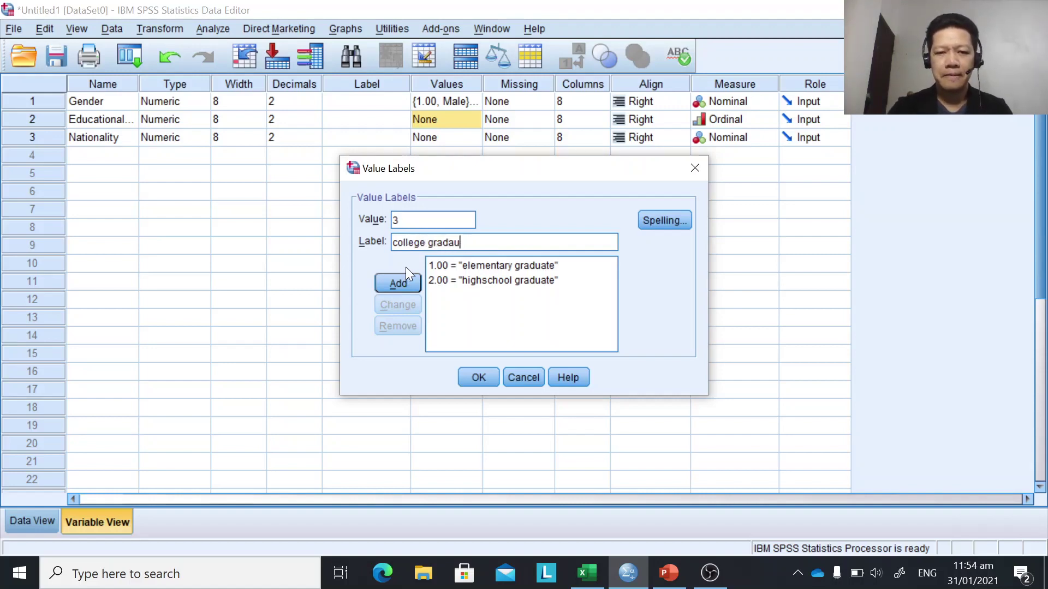
text(uate)
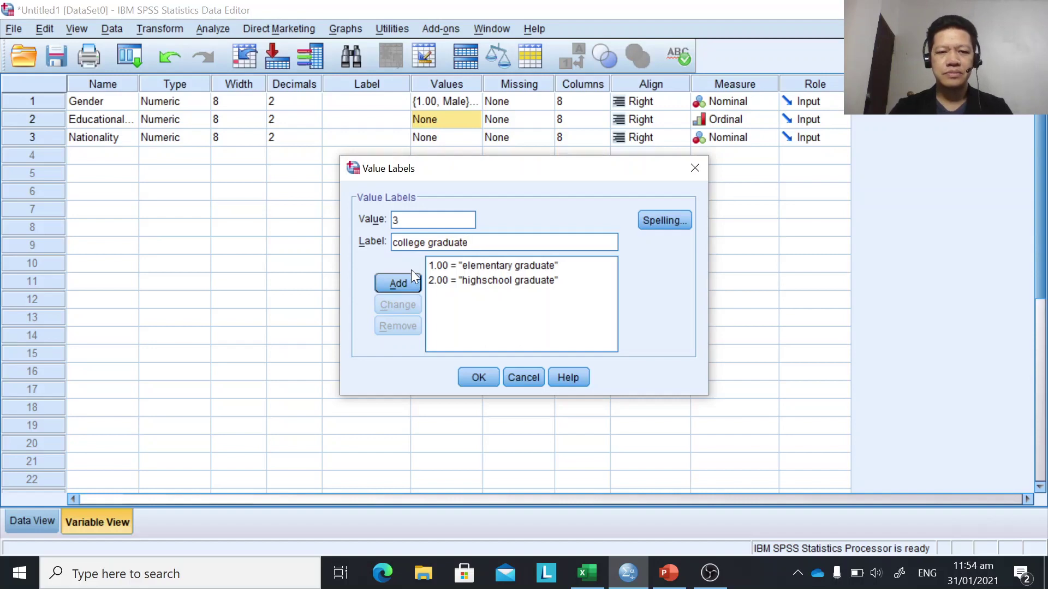
click(398, 284)
Add the label "with graduate" for value 4 and confirm the Educational_Level value labels
text(4)
key(Tab)
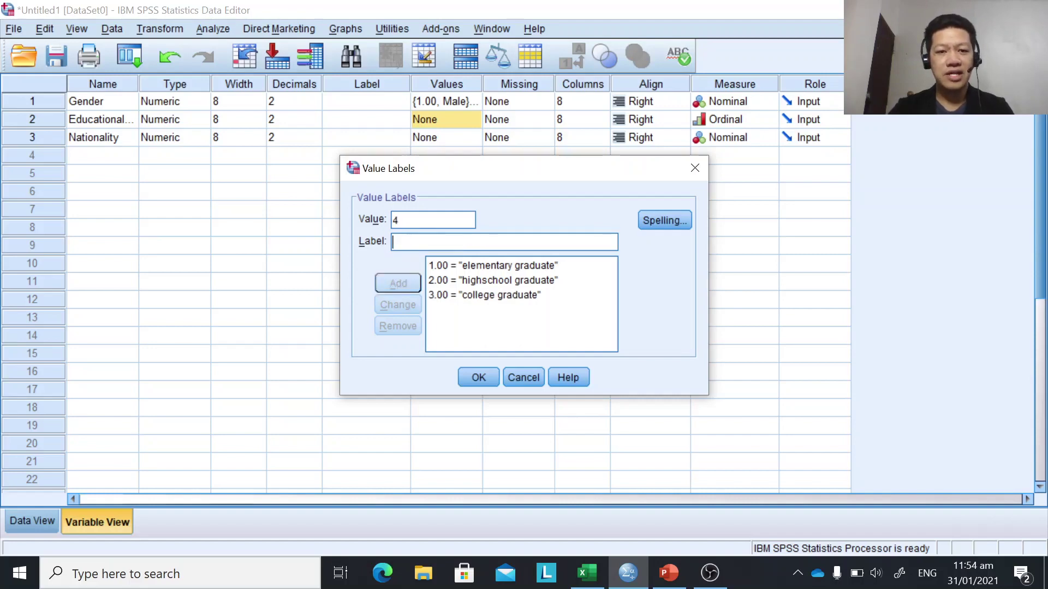
text(with graduate)
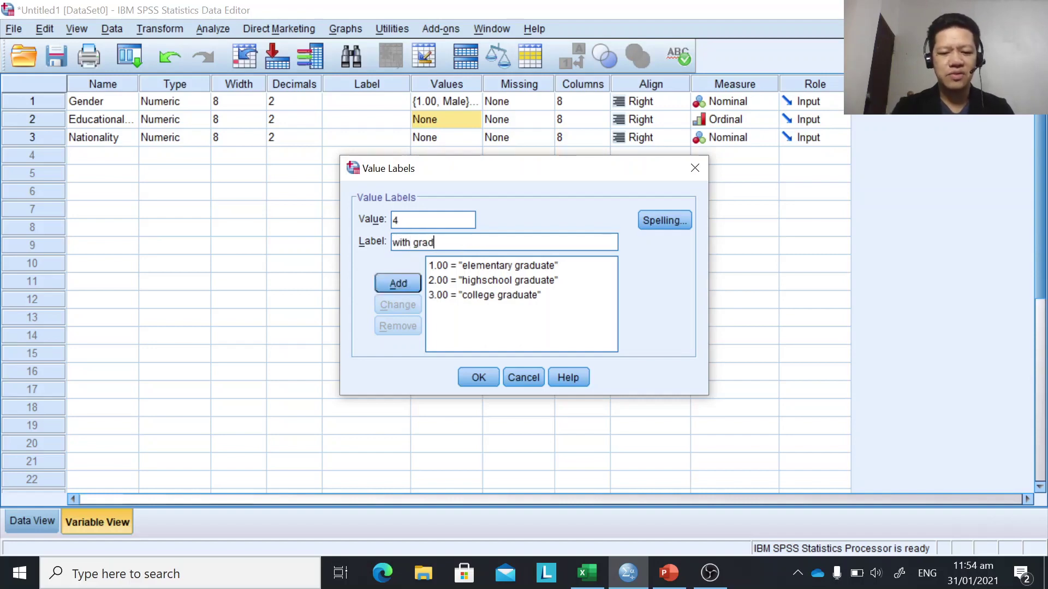
click(401, 282)
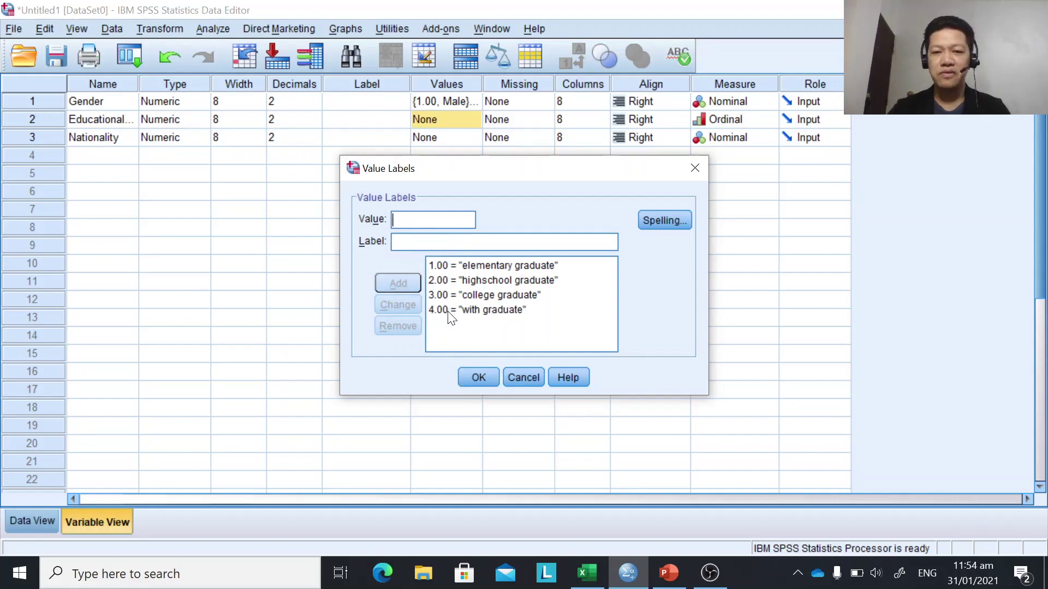
click(477, 379)
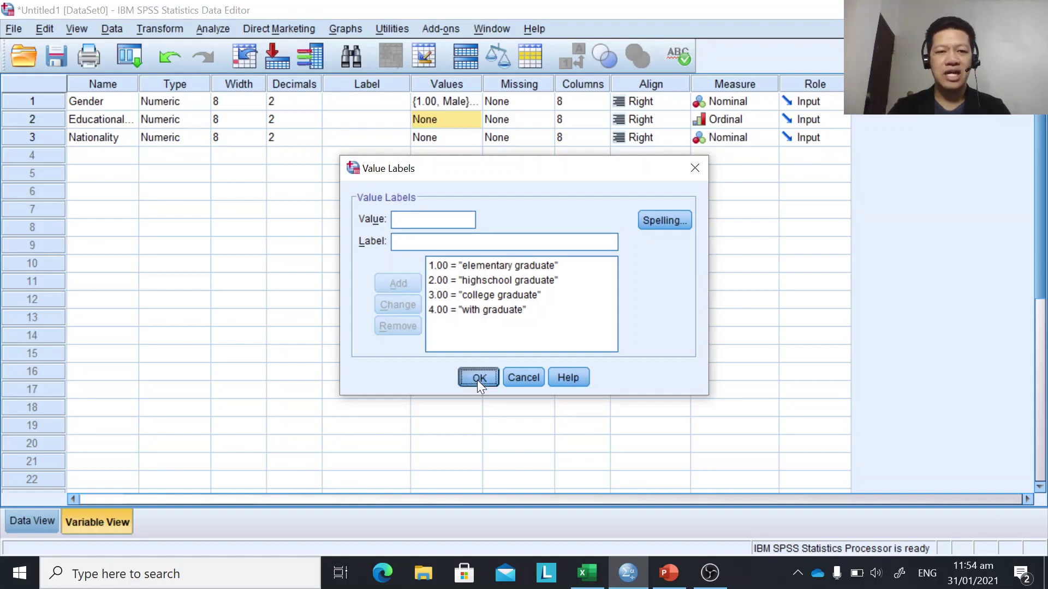
Open the value labels of the Nationality variable and add the label "Filipino" for value 1
click(470, 137)
click(472, 137)
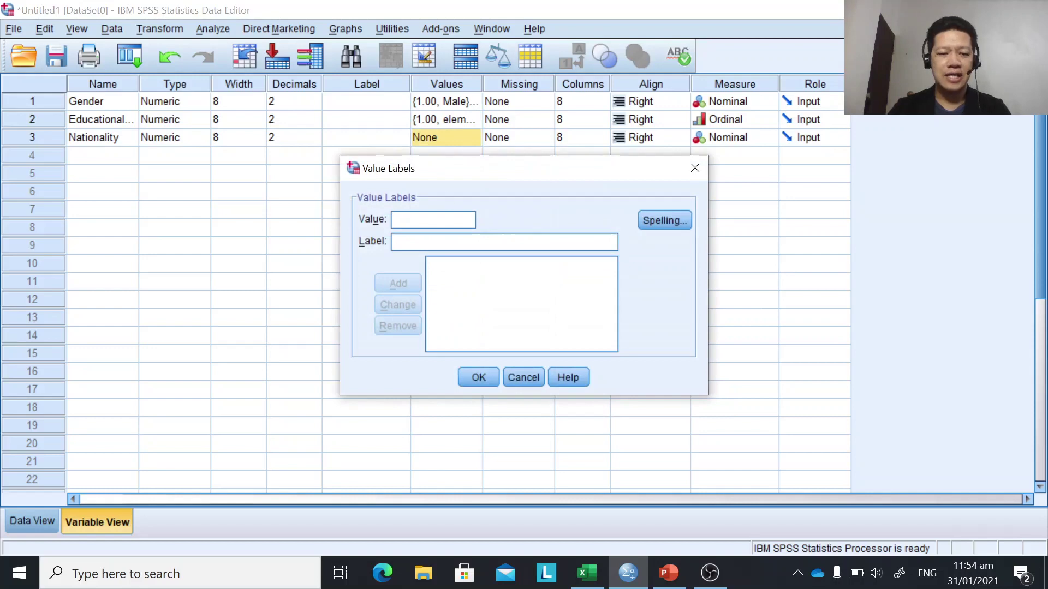
text(1)
click(395, 242)
text(F)
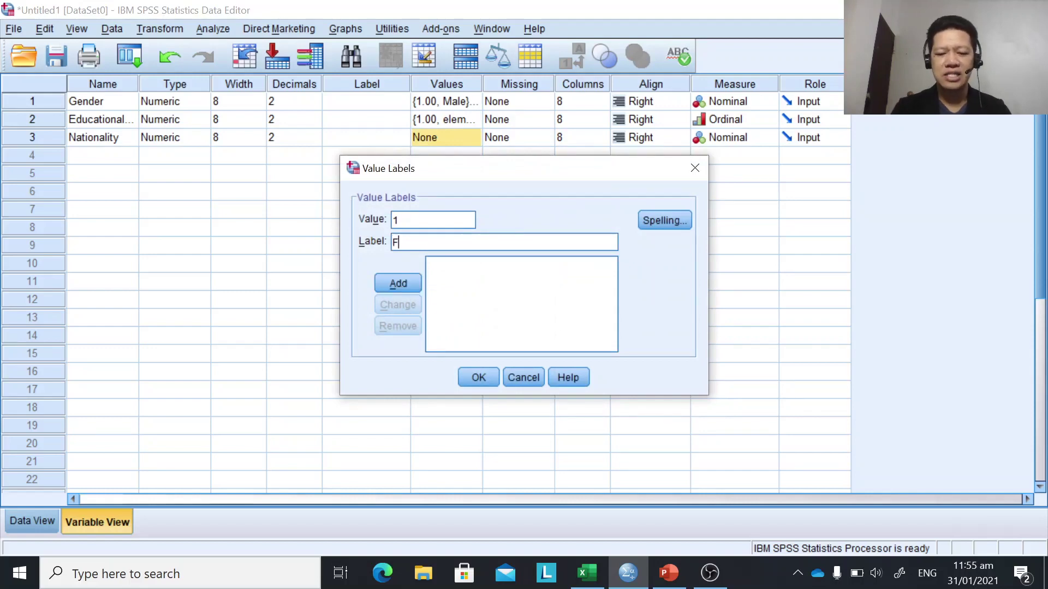
text(ilipino)
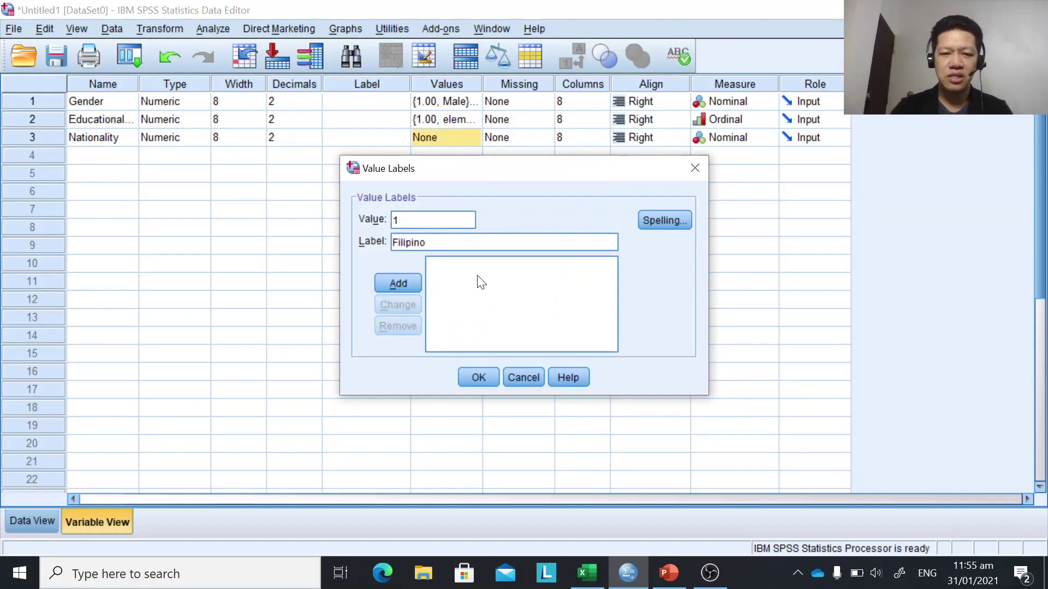
click(390, 281)
Add the label "Swiss" for value 2 of the Nationality variable
text(2)
key(Tab)
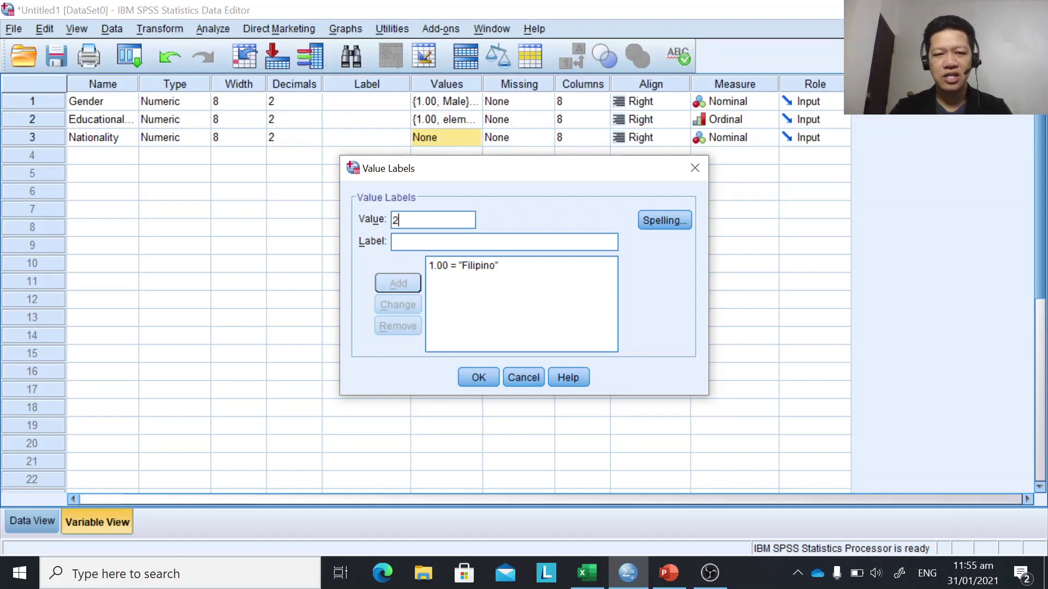
text(Swiss)
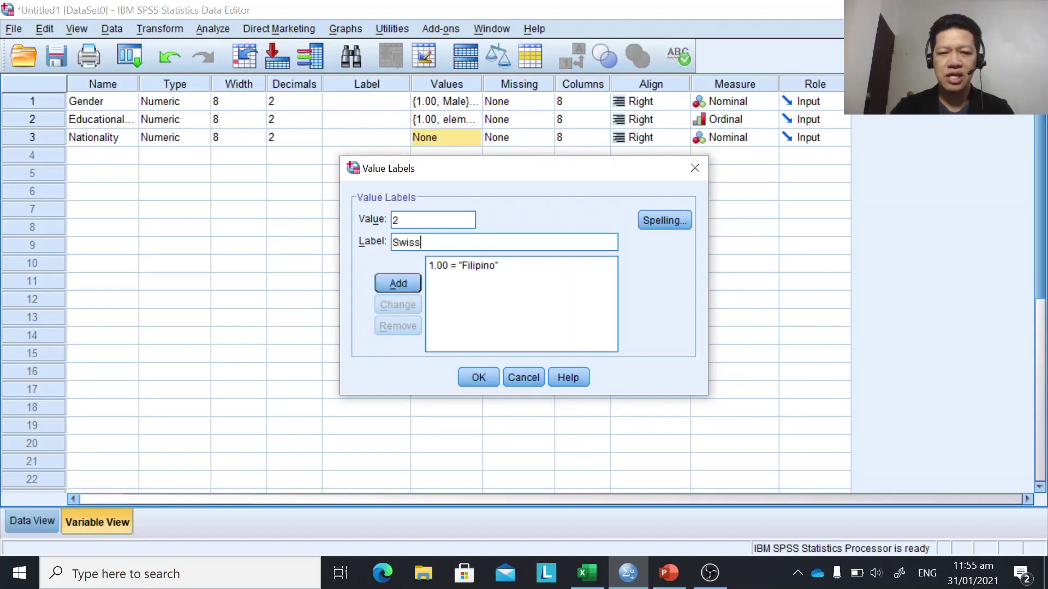
click(398, 290)
Add the label "Italian" for value 3 and confirm the Nationality value labels
text(3)
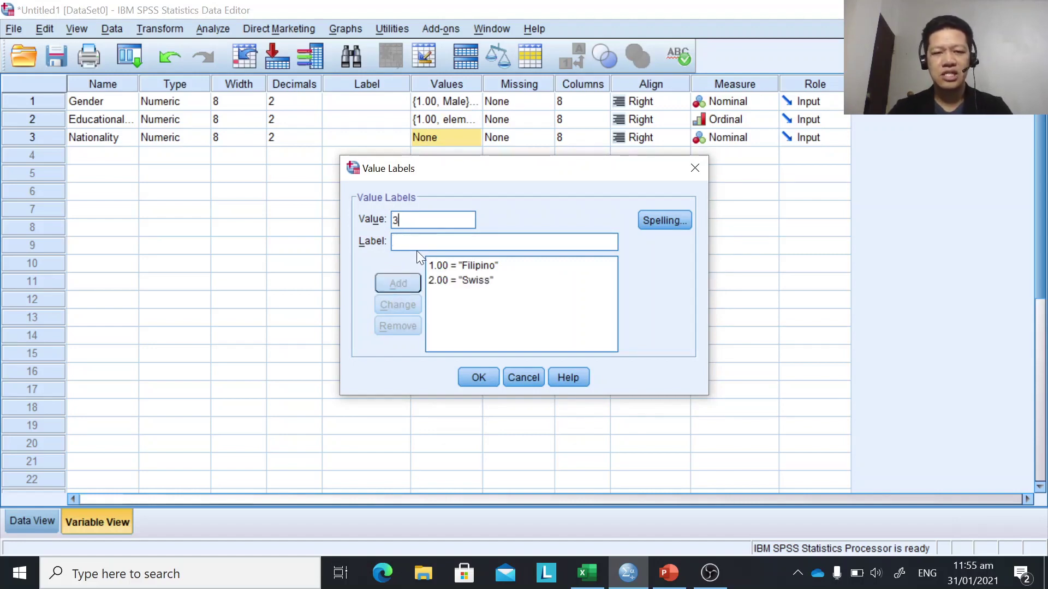
key(Tab)
text(Italian)
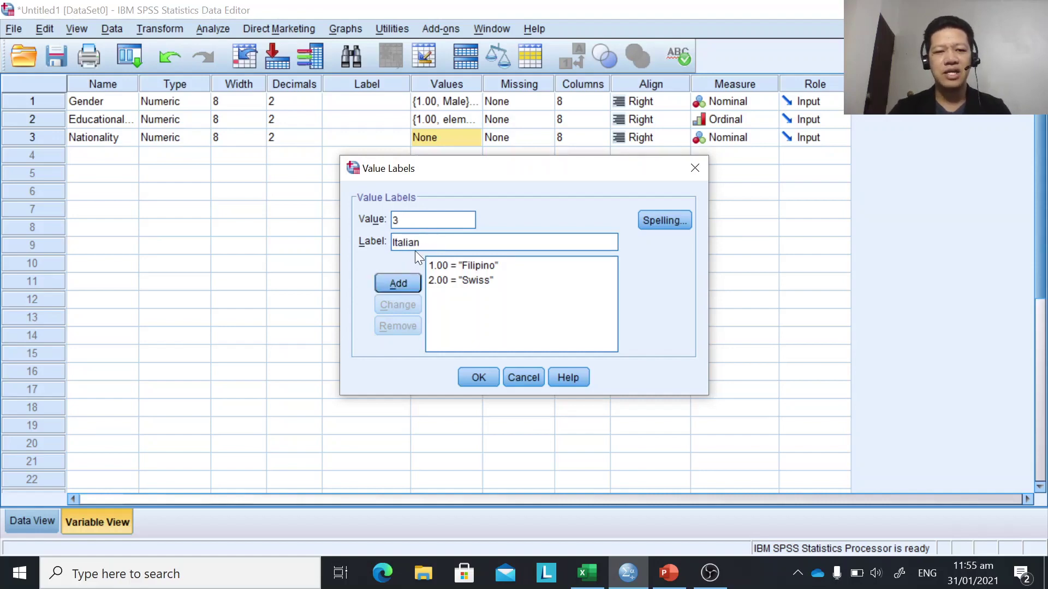
click(397, 283)
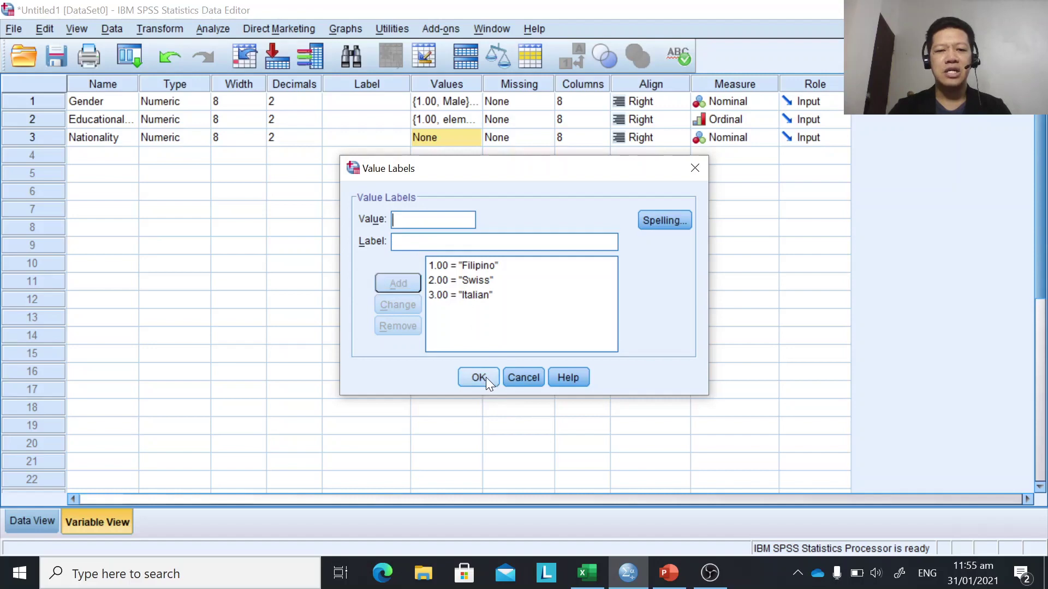
click(485, 378)
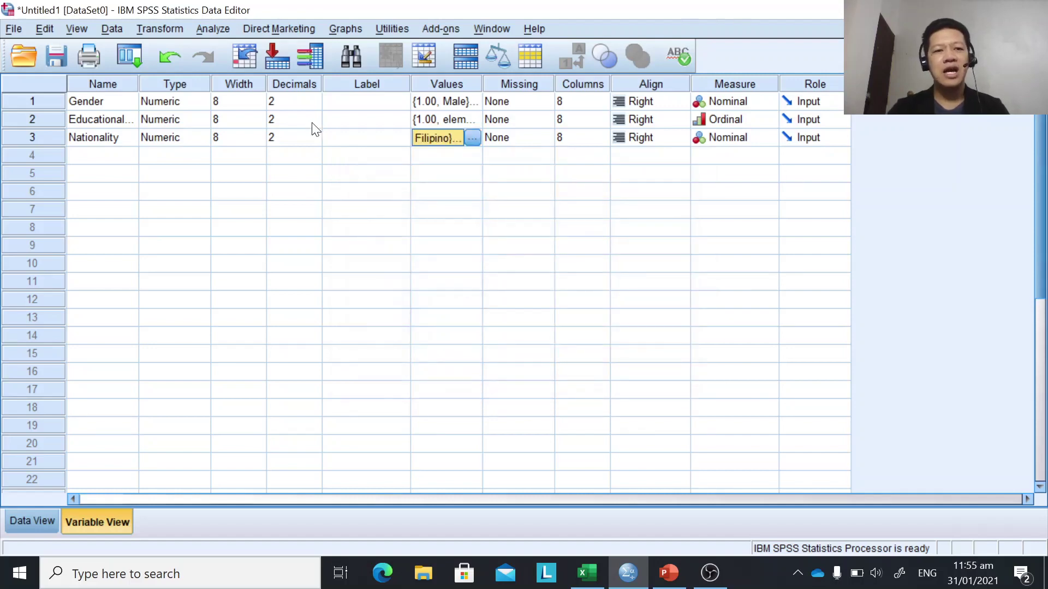
Review the Type, Width, Decimals, Name, Measure and Values columns of the three variable definitions
click(191, 83)
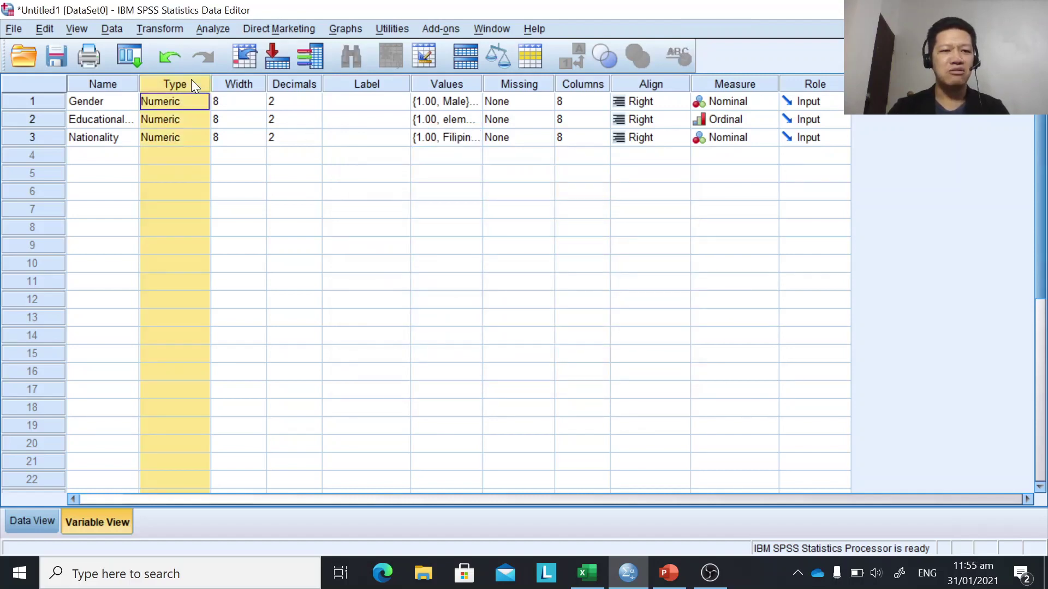
click(244, 83)
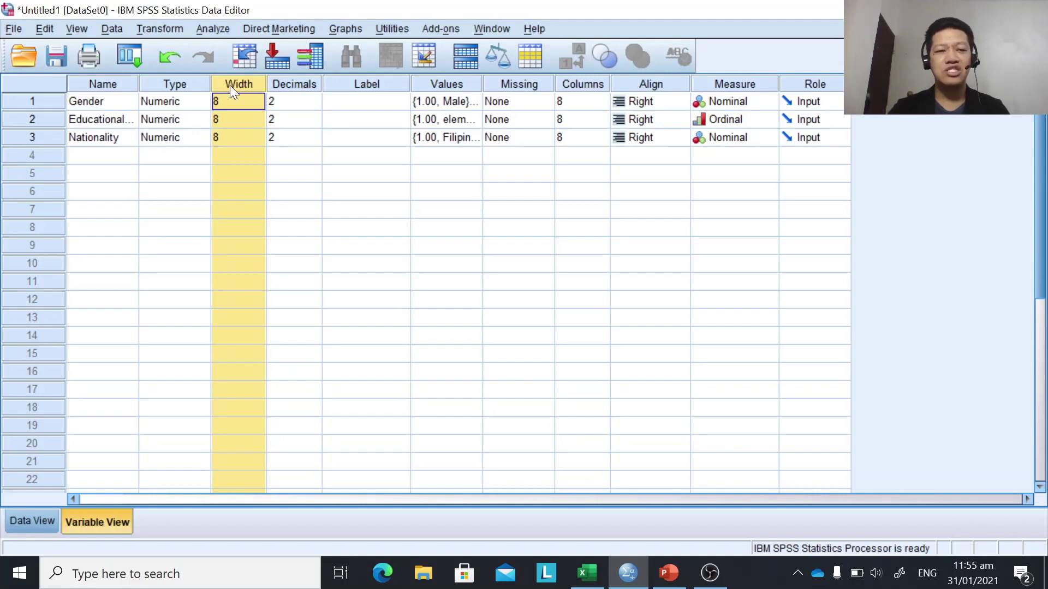
click(310, 83)
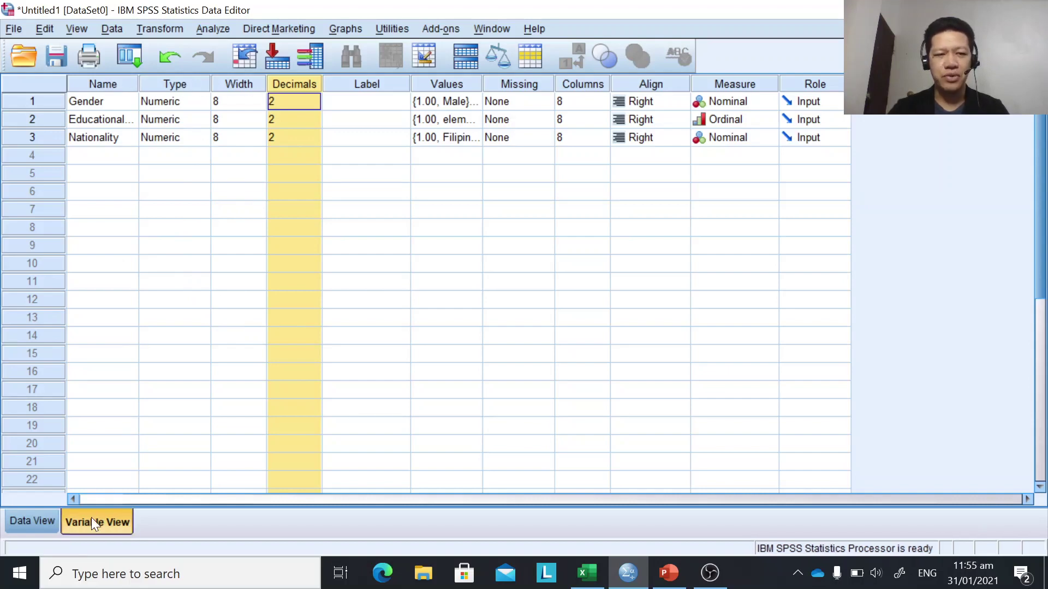
click(117, 83)
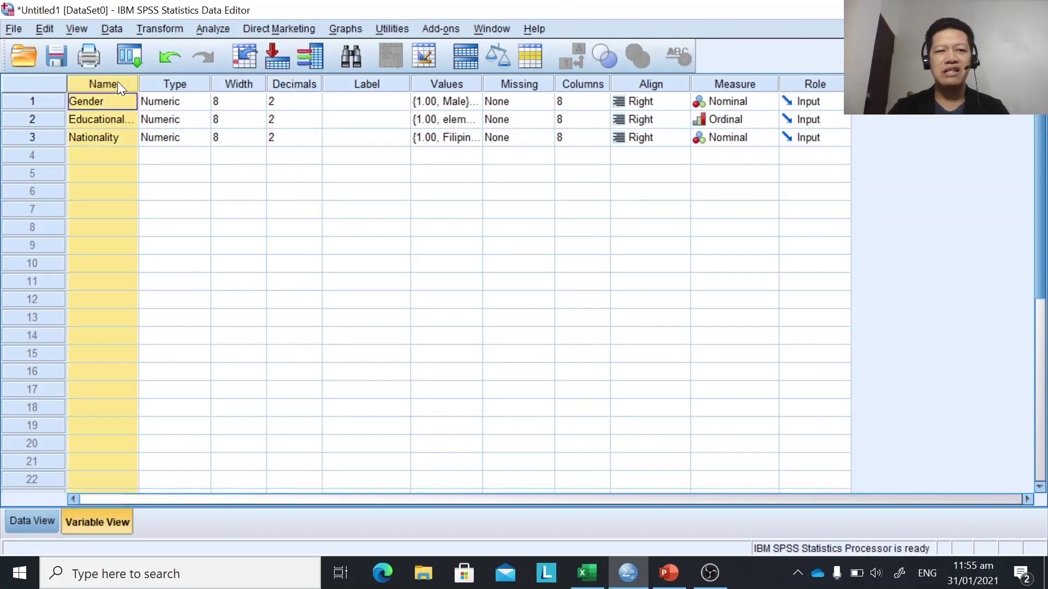
click(752, 80)
click(445, 83)
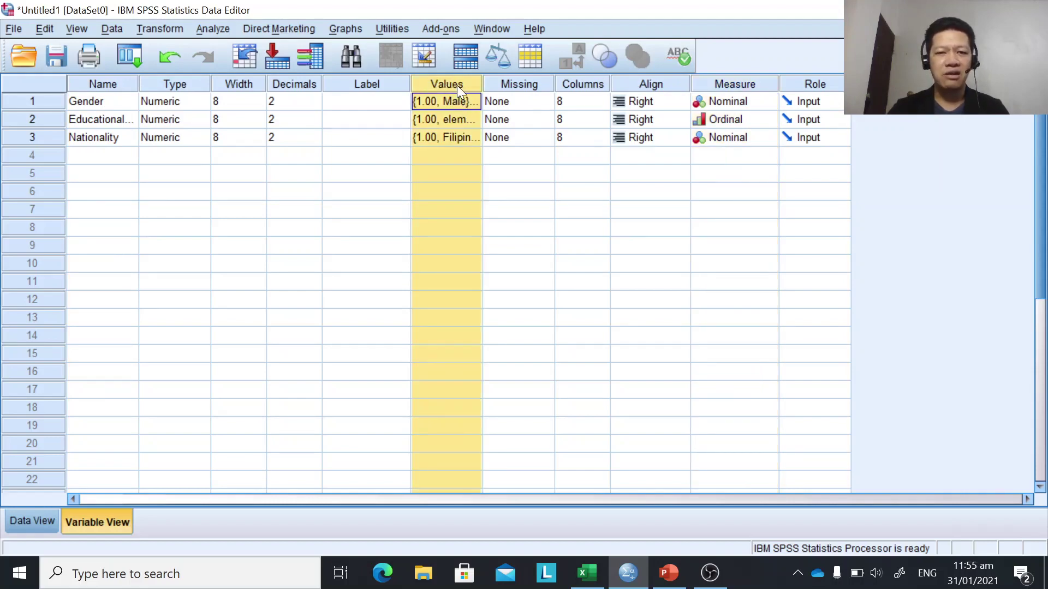
Show the value labels in place of the codes in the data sheet, and return to the numeric codes
click(37, 523)
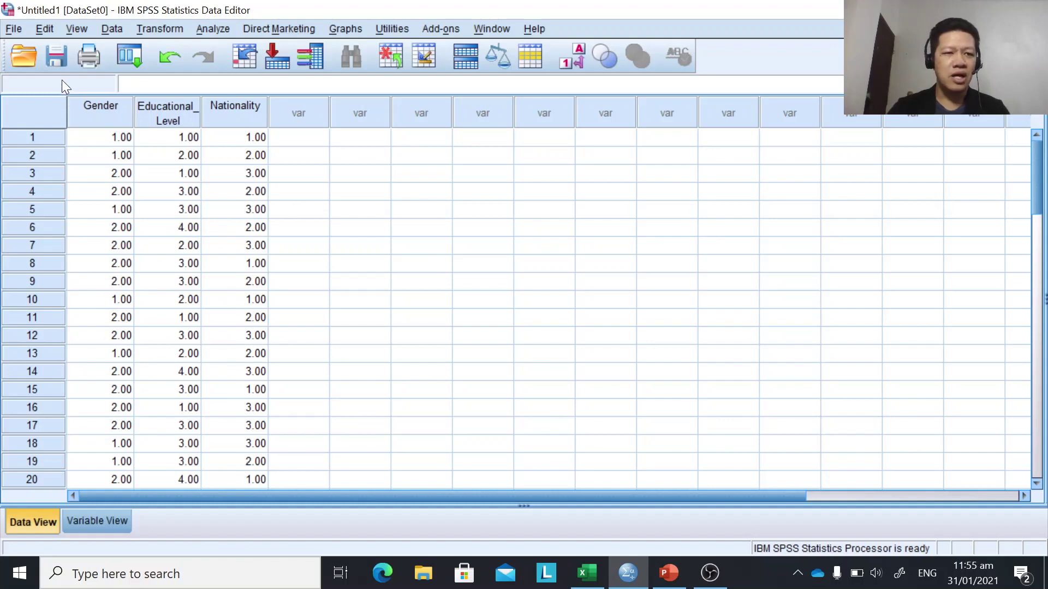
click(73, 29)
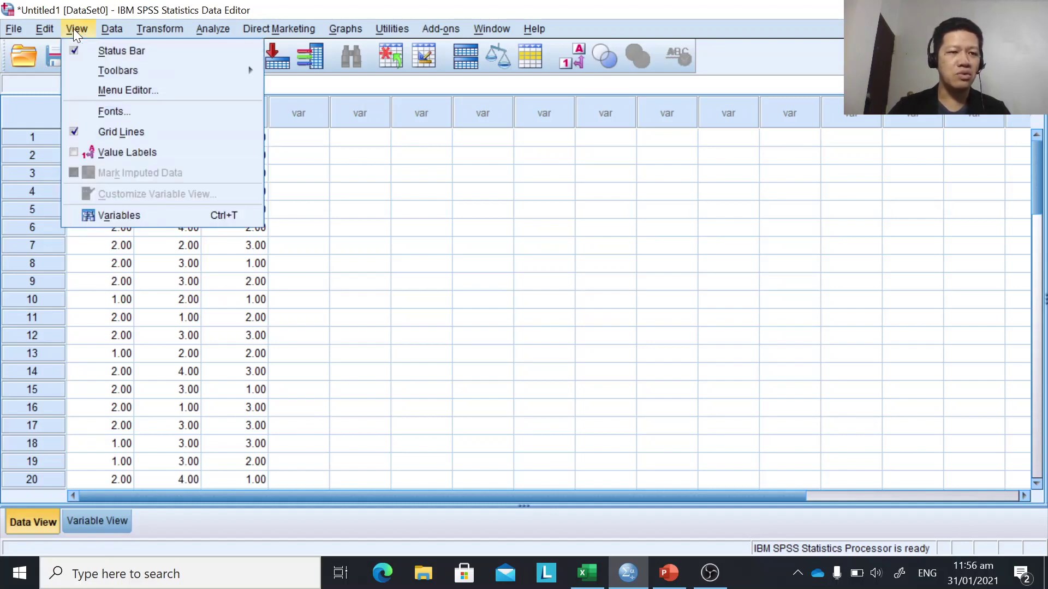
click(73, 153)
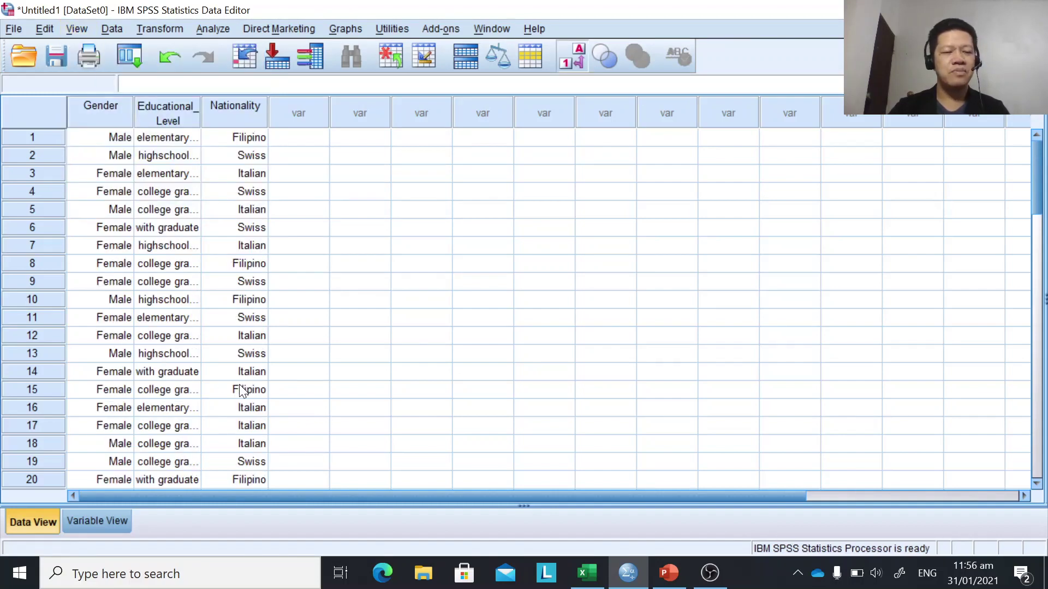
click(76, 29)
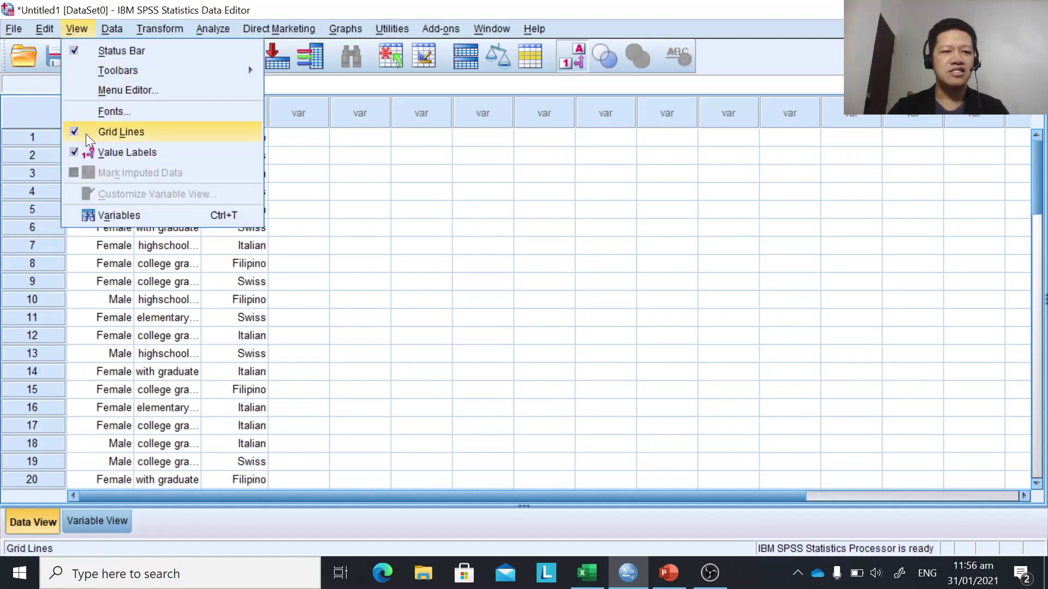
click(84, 152)
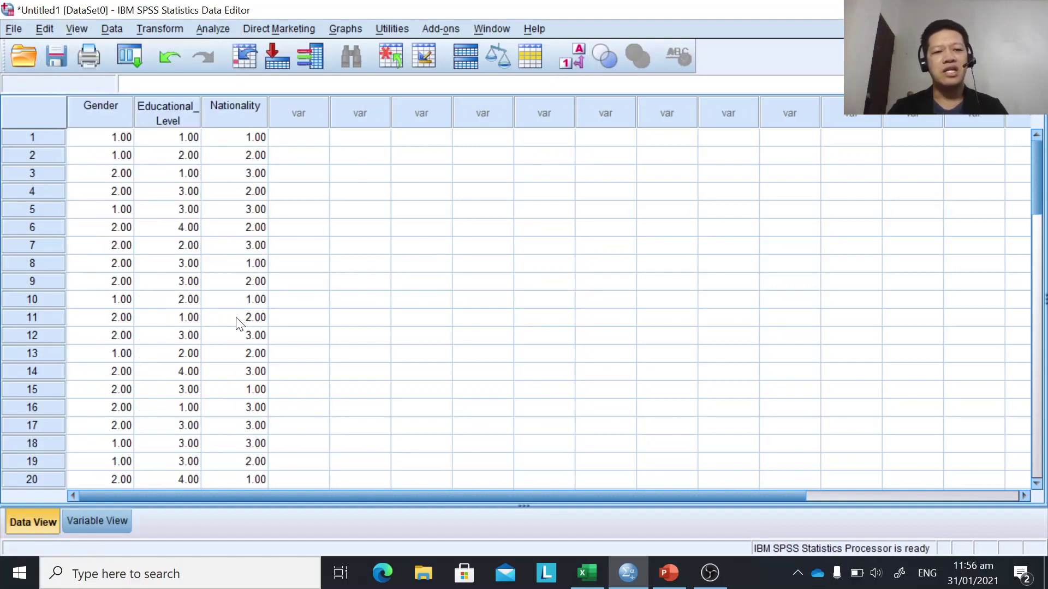
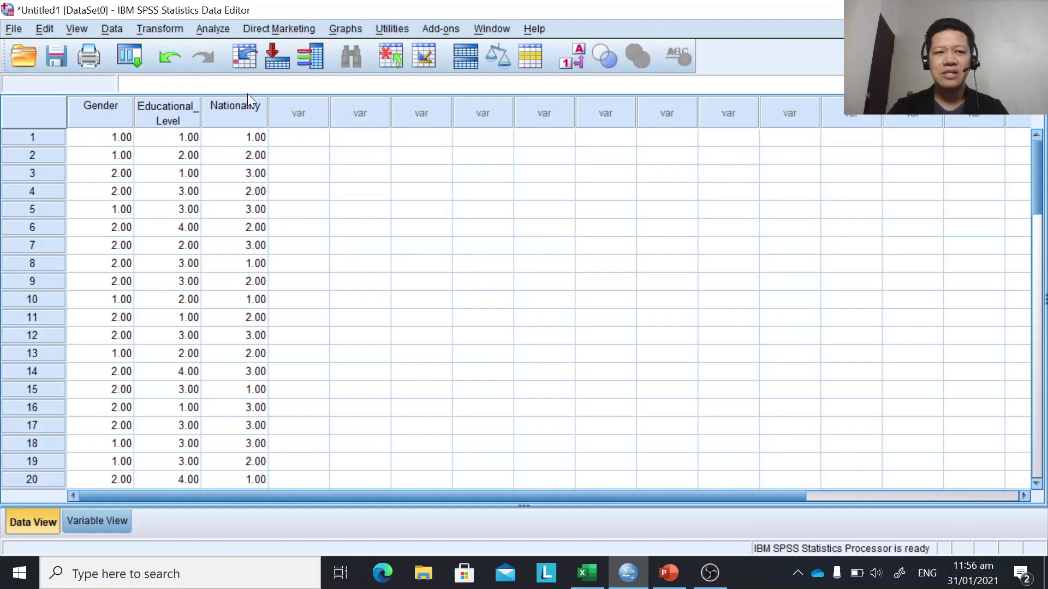
Set up a Frequencies analysis with Gender, Educational_Level and Nationality as its variables
click(214, 28)
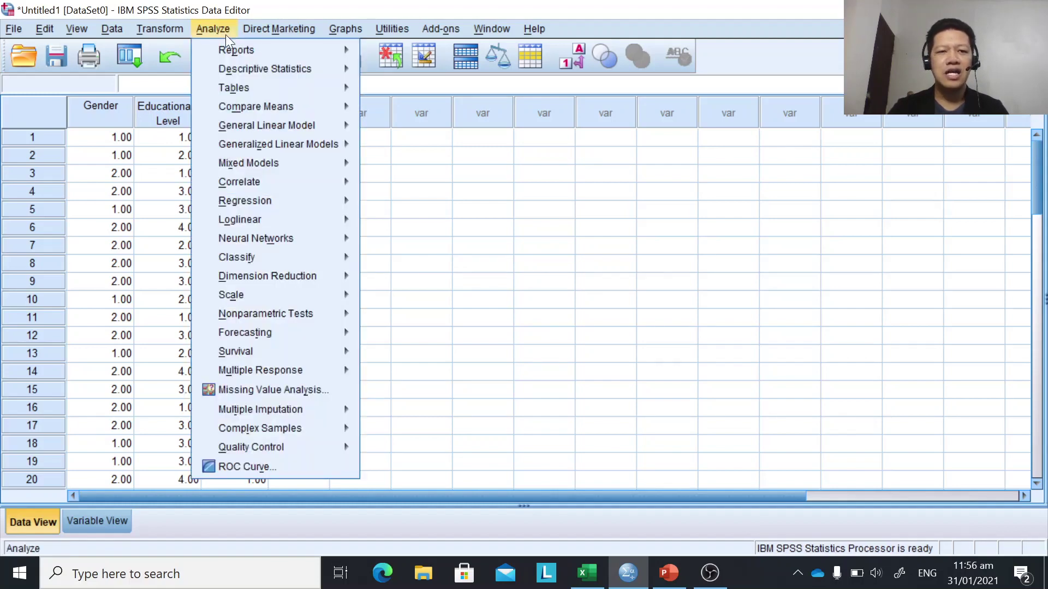
mouse_move(233, 65)
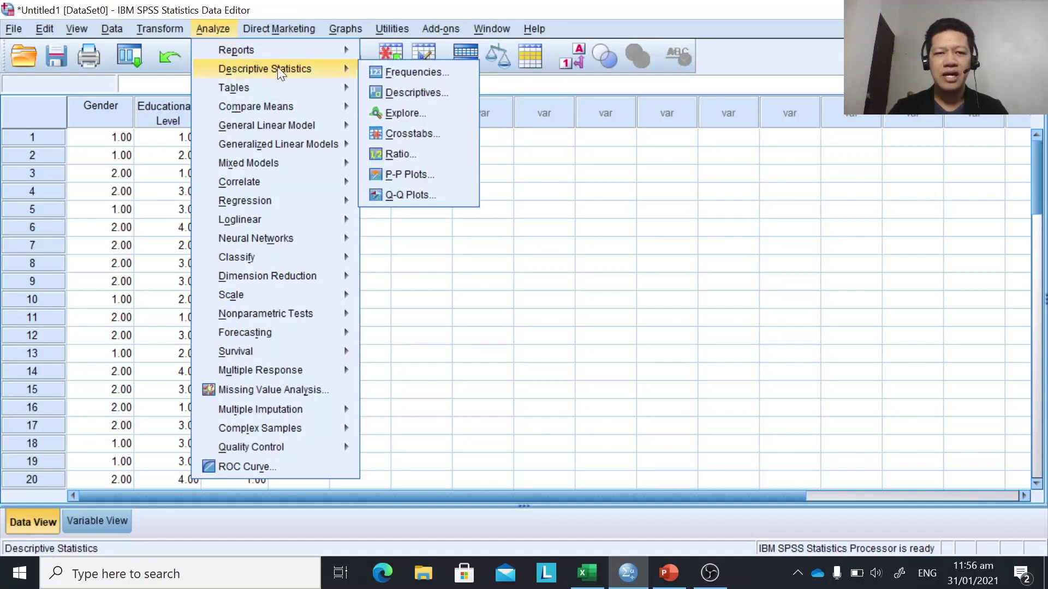
click(418, 71)
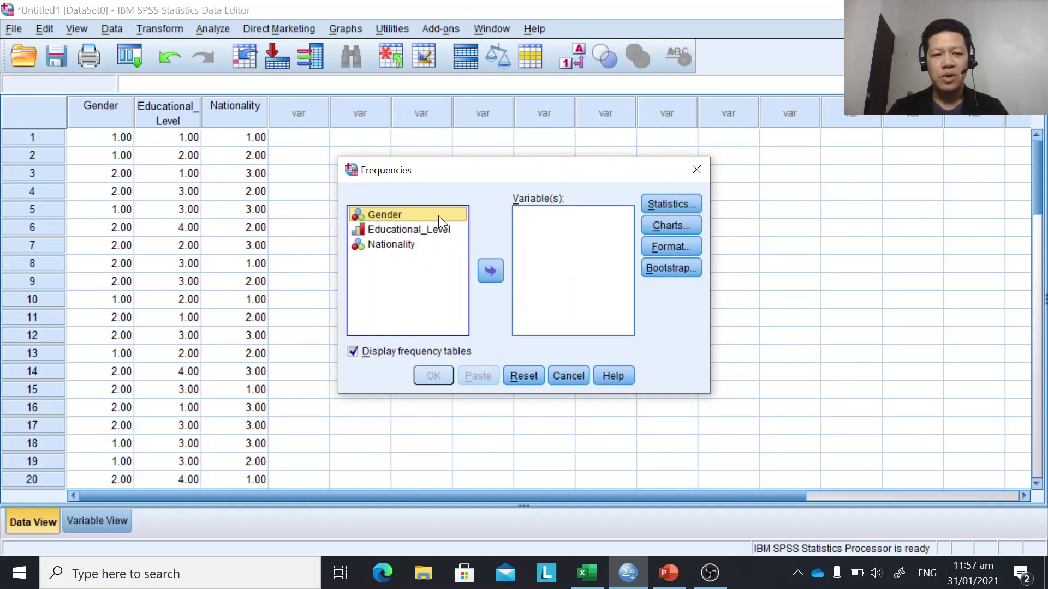
click(389, 215)
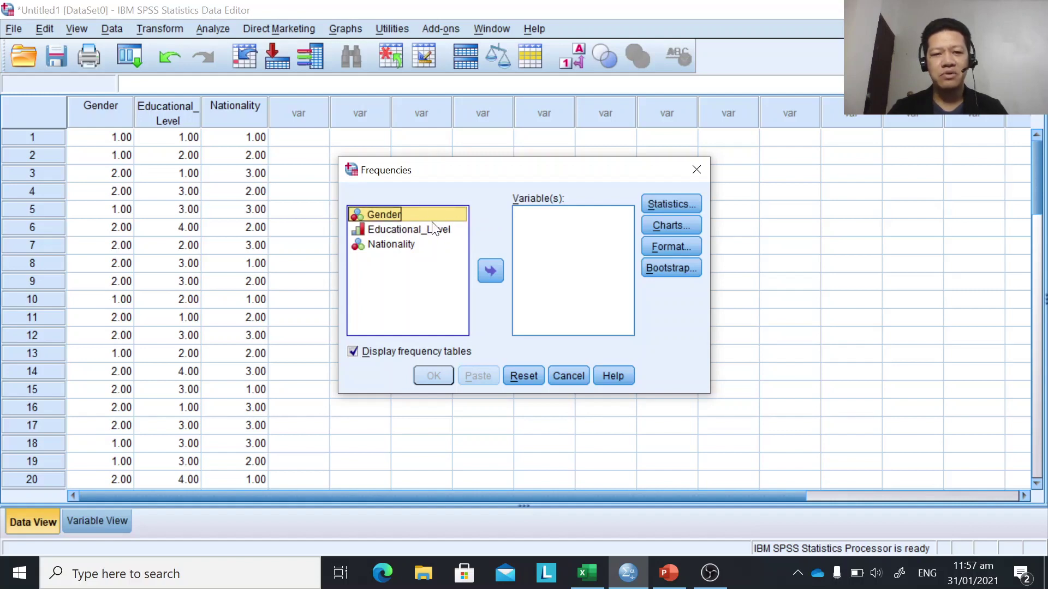
click(490, 272)
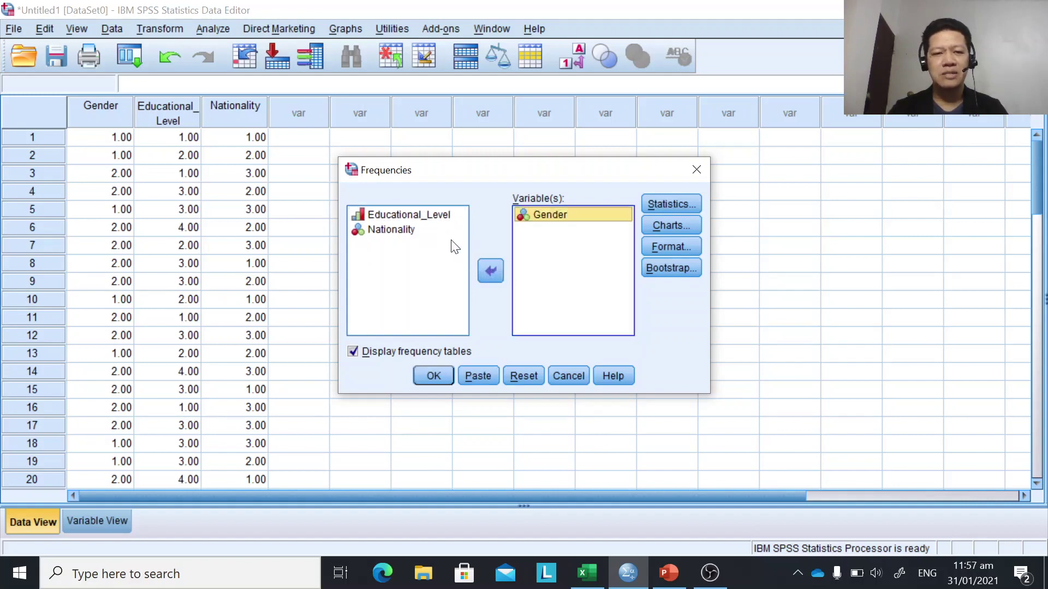
click(431, 219)
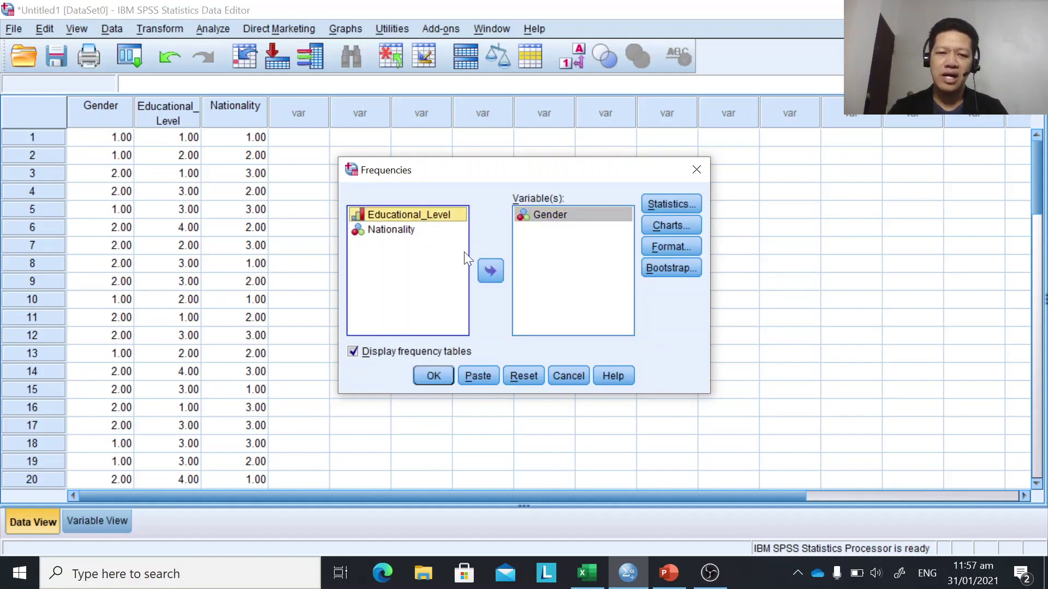
click(490, 271)
click(391, 218)
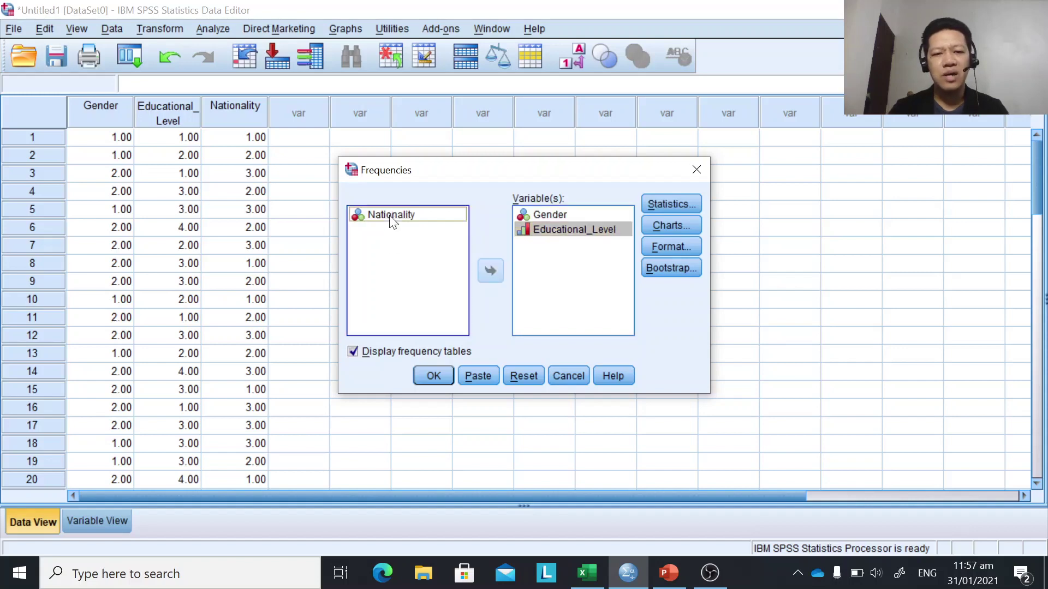
click(490, 271)
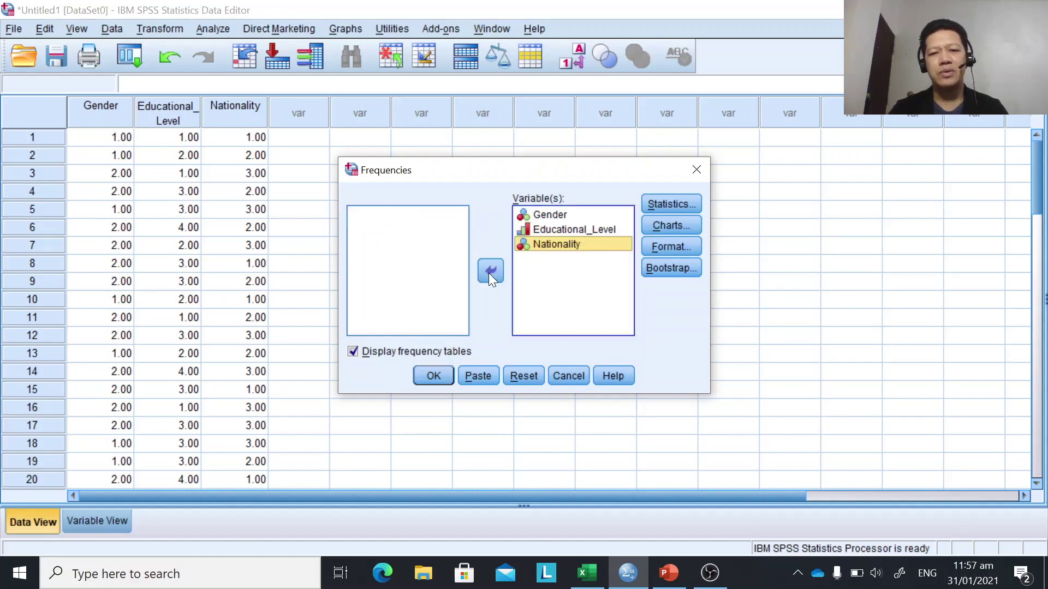
Check the chart options without choosing a chart and run the Frequencies analysis
click(680, 226)
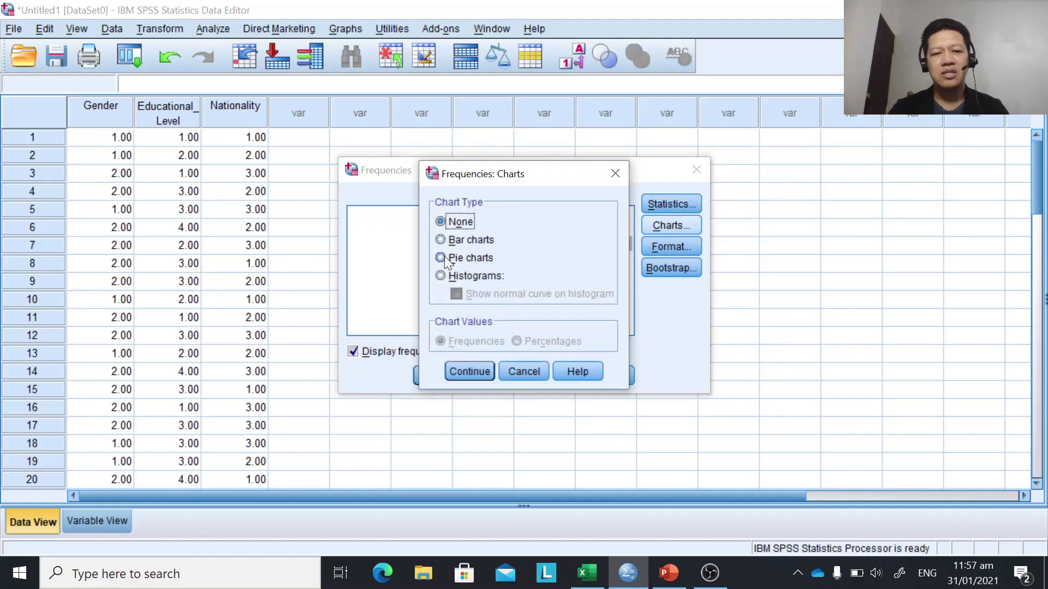
click(615, 174)
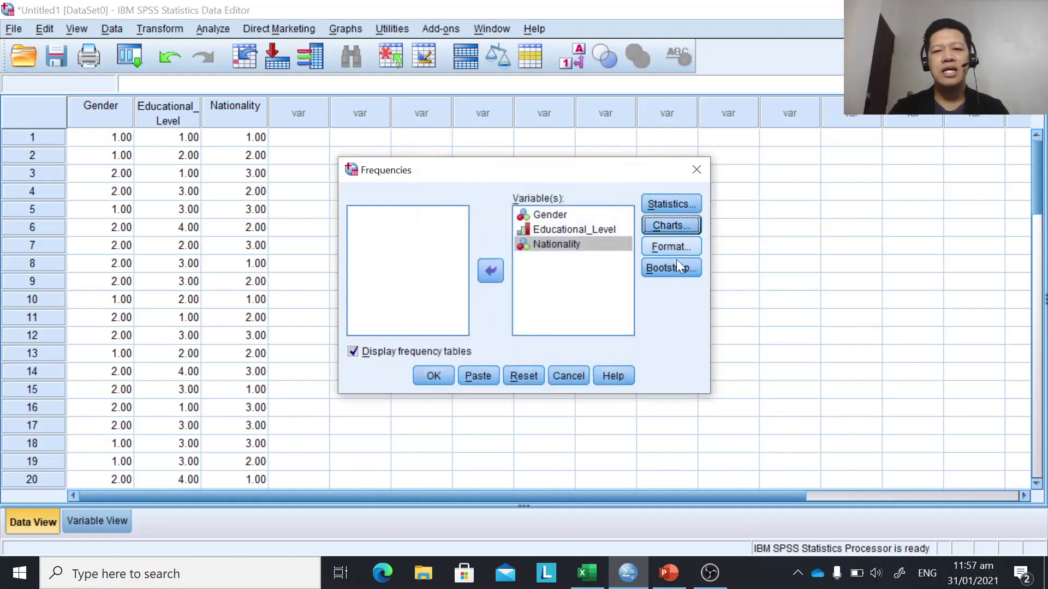
click(442, 378)
click(562, 375)
Examine the frequency tables for Gender, Educational_Level and Nationality in the output
scroll(652, 374, up, 1)
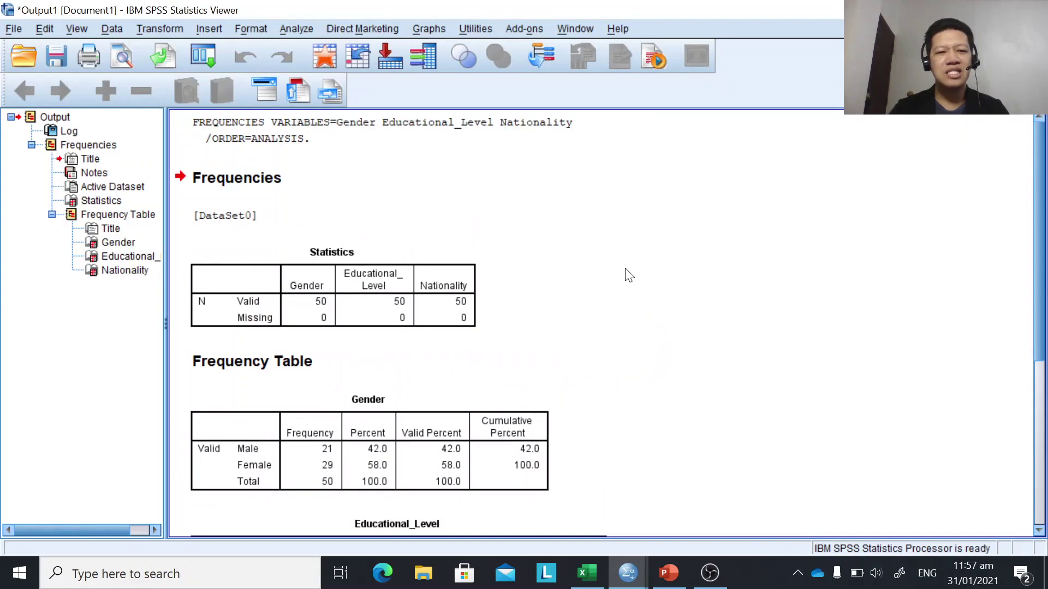
scroll(629, 276, down, 3)
scroll(628, 274, up, 3)
scroll(626, 274, down, 6)
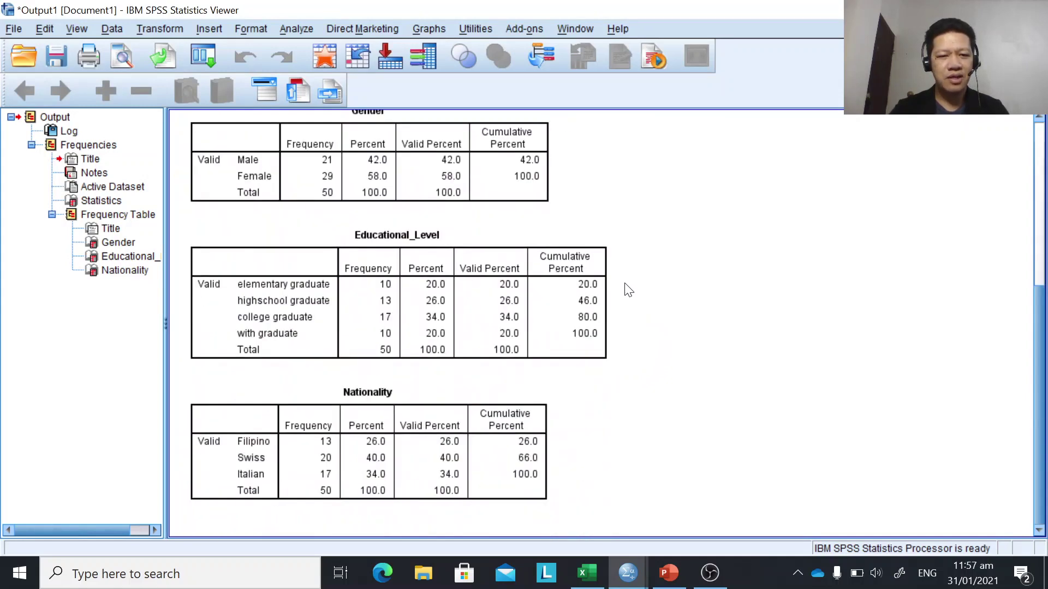
Switch to the PowerPoint presentation and start the slide show from the "SPSS Output" slide
mouse_move(669, 573)
click(659, 518)
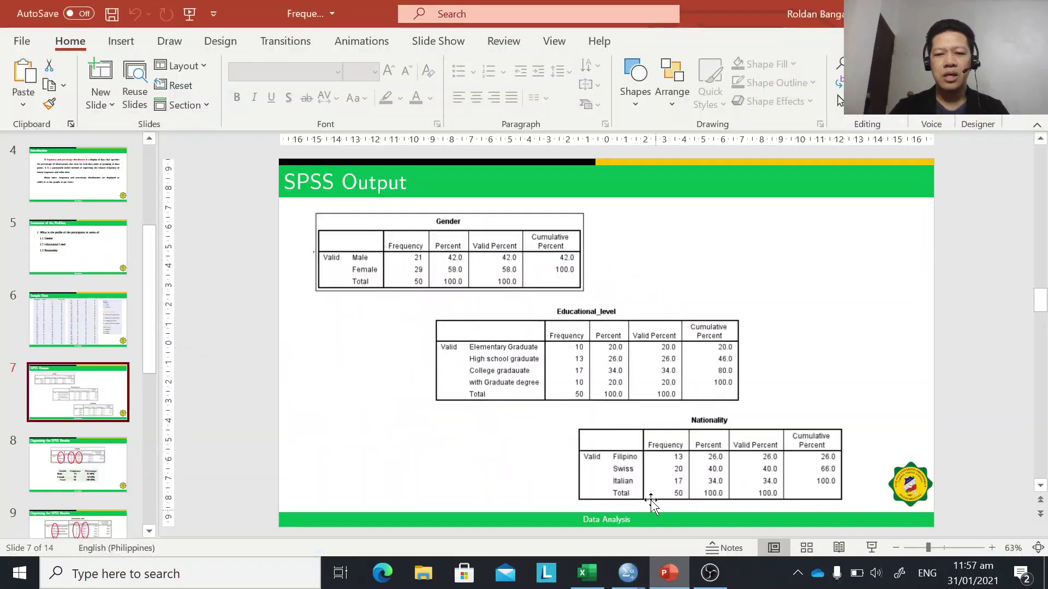
click(872, 546)
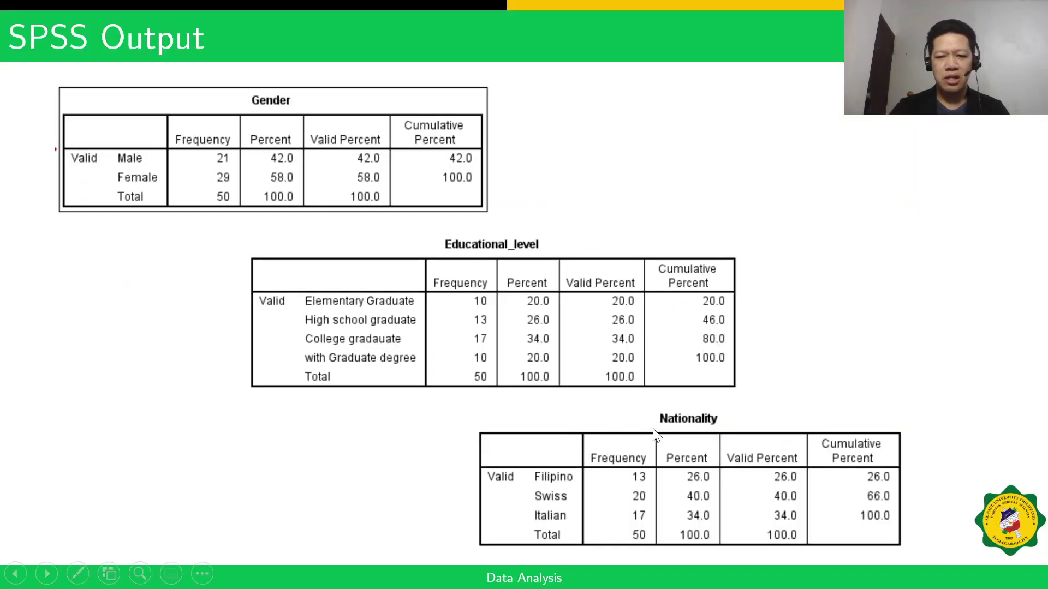